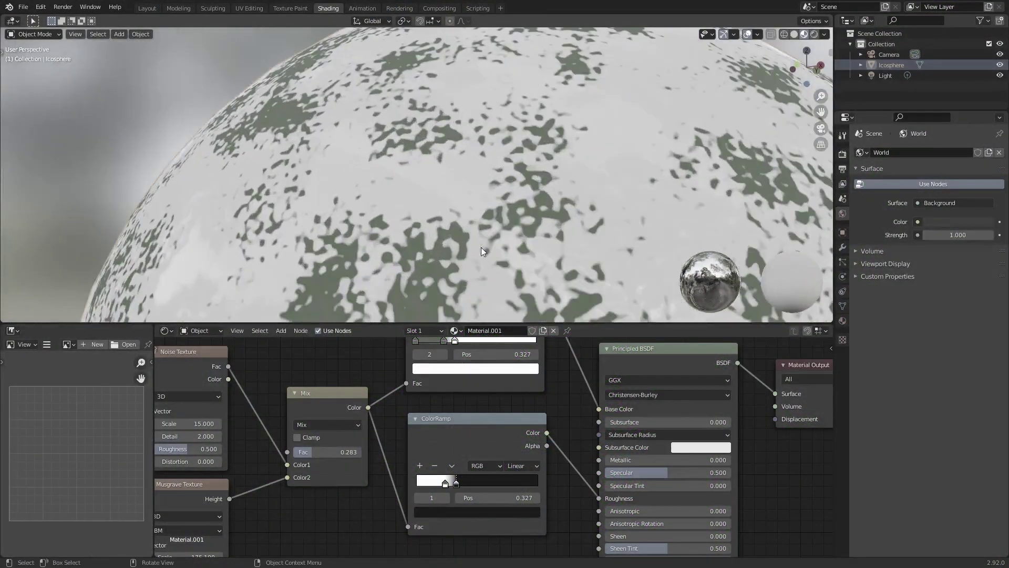
# Examine the finished green-and-white patchy material on the sphere from several angles and distances, together with its shader nodes.
pyautogui.scroll(-8, 493, 209)
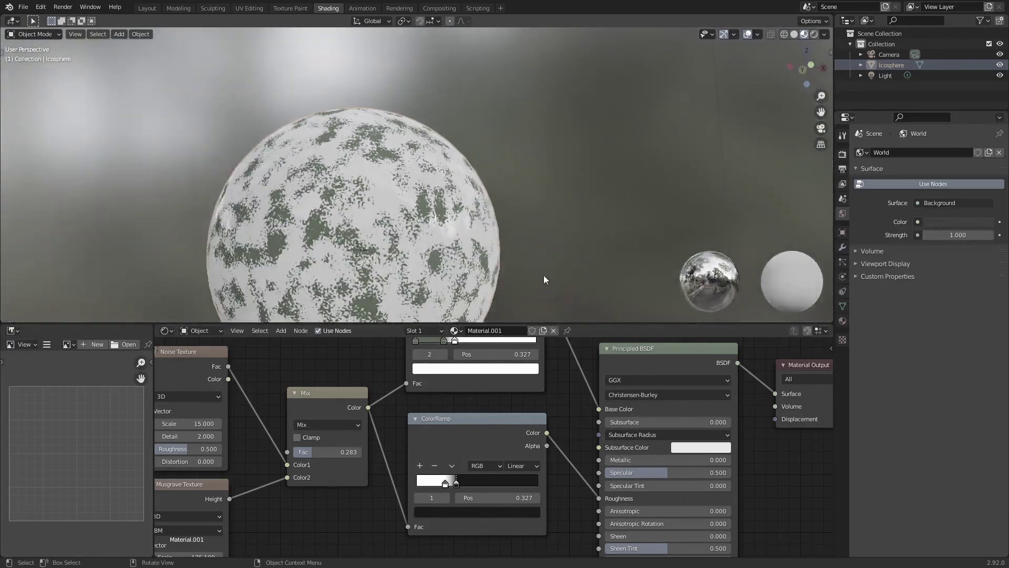
pyautogui.moveTo(540, 277); pyautogui.dragTo(453, 282, button='middle')
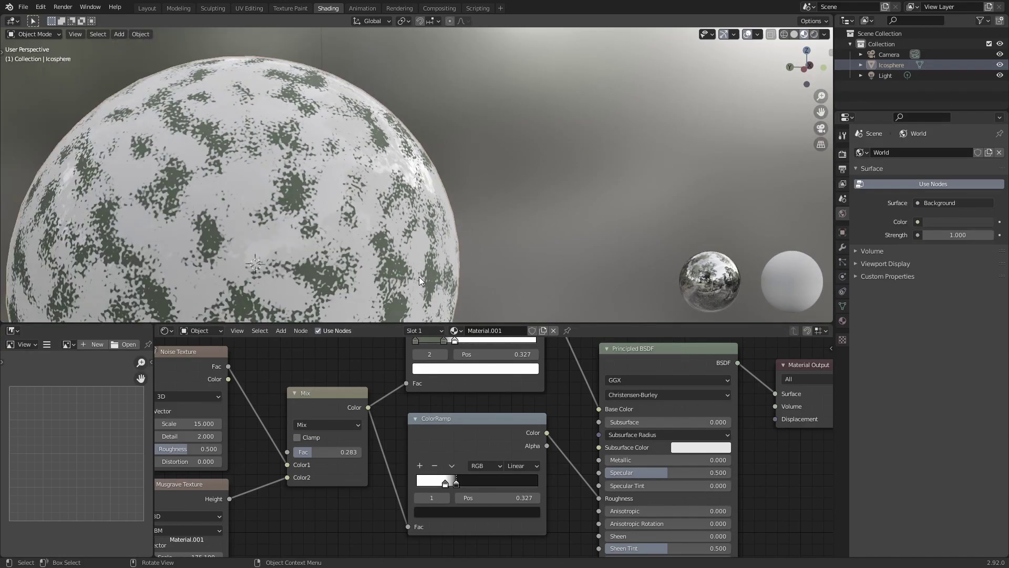
pyautogui.scroll(-6, 416, 278)
pyautogui.moveTo(414, 281); pyautogui.dragTo(562, 213, button='middle')
pyautogui.scroll(6, 463, 281)
pyautogui.scroll(-2, 588, 487)
pyautogui.moveTo(588, 486); pyautogui.dragTo(622, 409, button='middle')
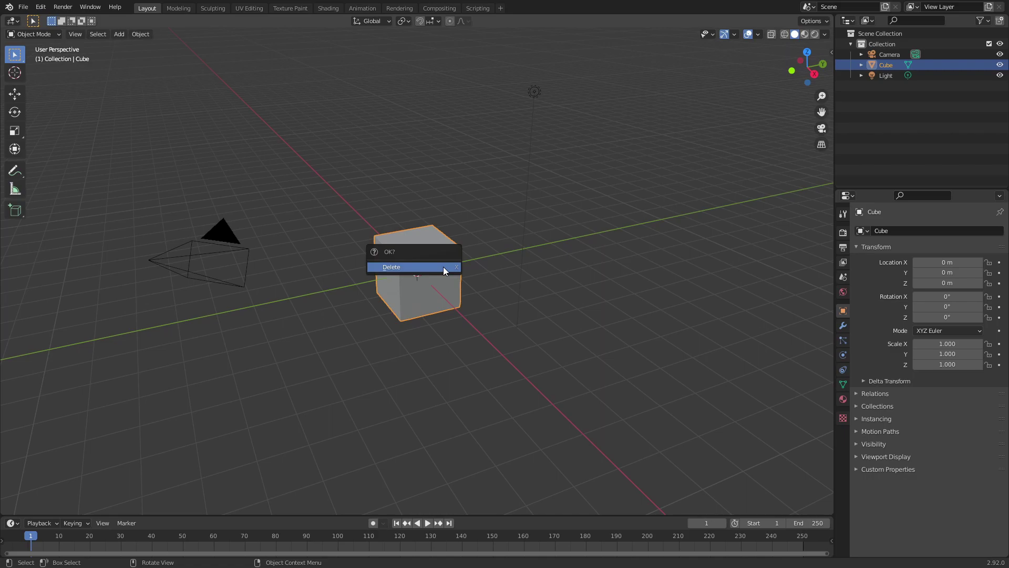
# Replace the default cube with an ico sphere that has 3 subdivisions.
pyautogui.click(443, 266)
pyautogui.hotkey('shift', 'a')
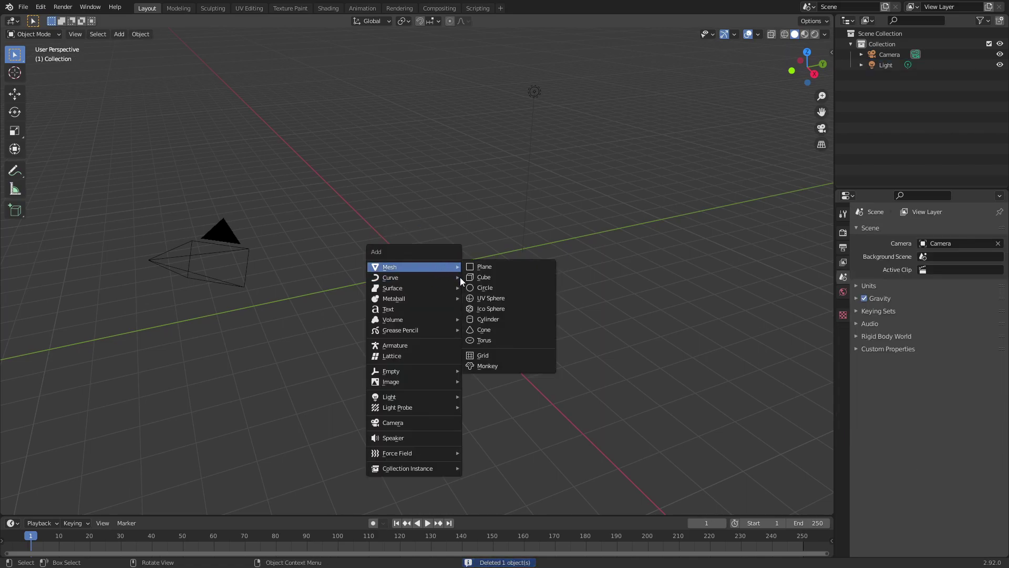
pyautogui.click(484, 306)
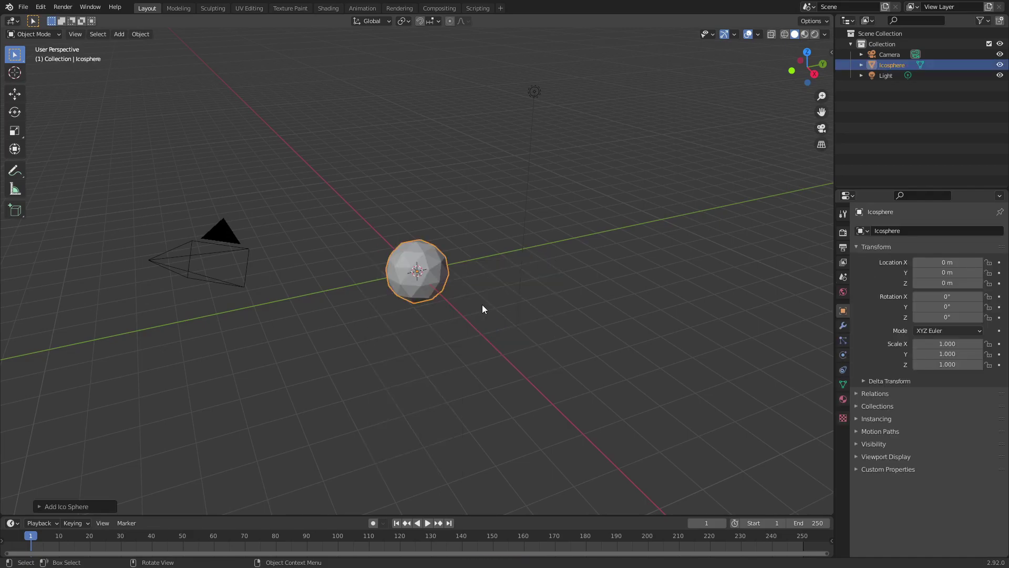
pyautogui.click(49, 508)
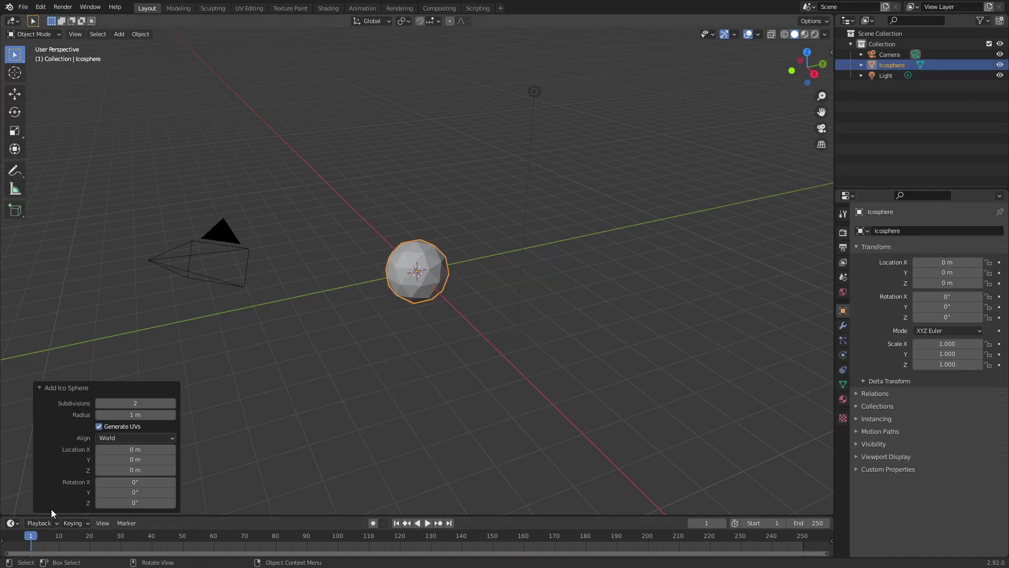
pyautogui.click(173, 402)
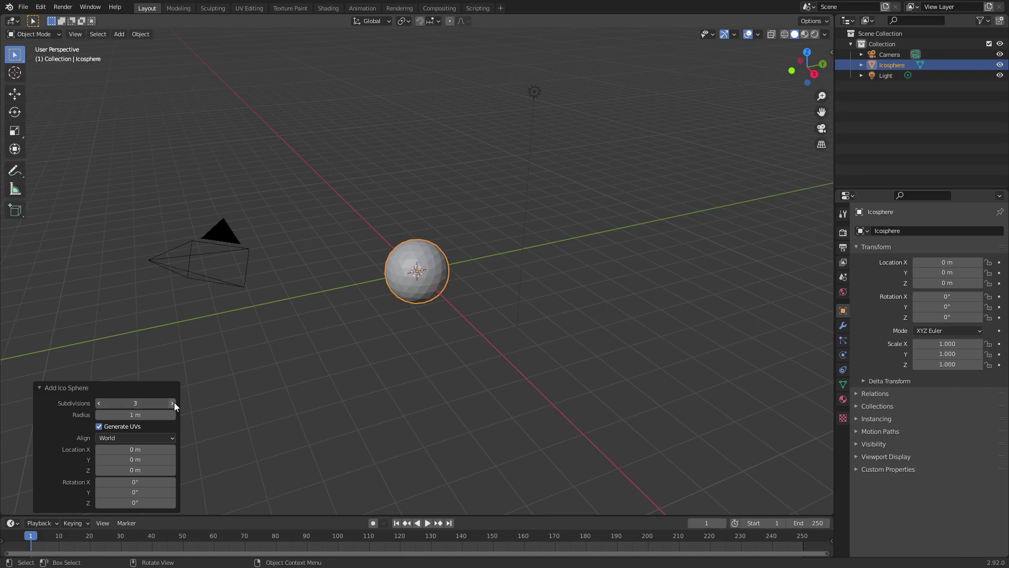
# Switch to the Shading workspace and create a new material for the icosphere.
pyautogui.click(328, 7)
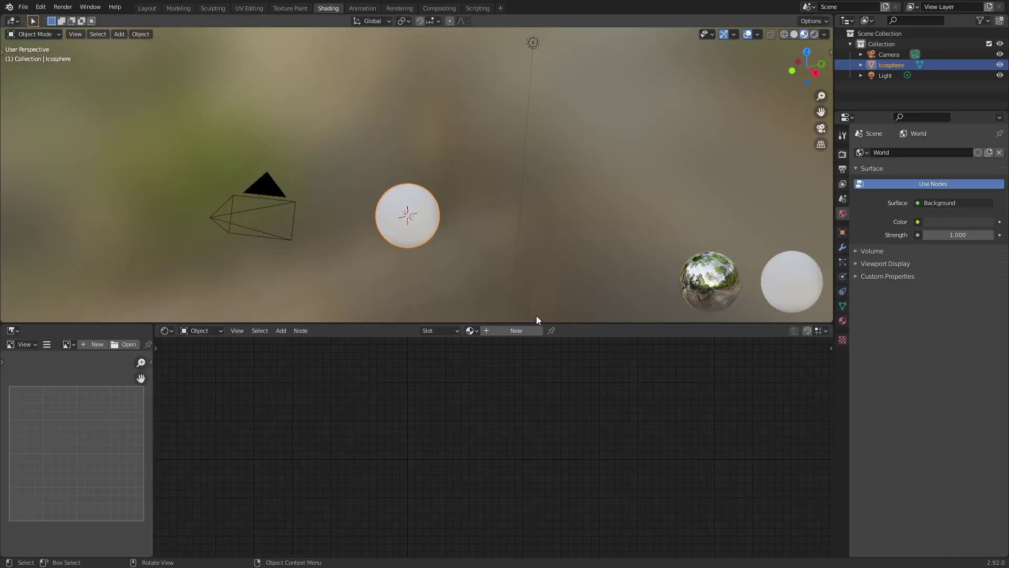
pyautogui.scroll(2, 516, 285)
pyautogui.keyDown('shift'); pyautogui.moveTo(513, 284); pyautogui.dragTo(605, 226, button='middle'); pyautogui.keyUp('shift')
pyautogui.scroll(2, 599, 229)
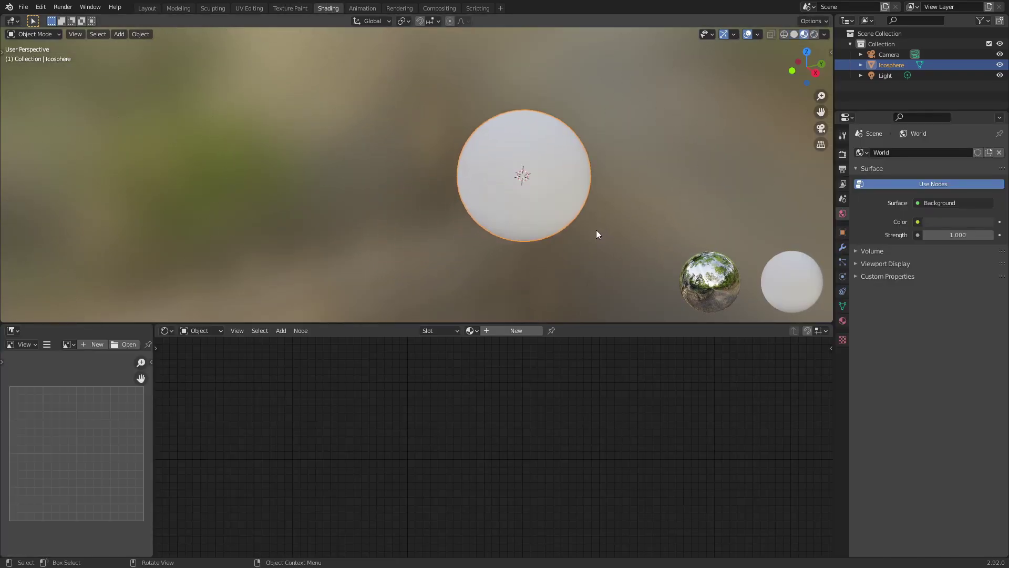
pyautogui.keyDown('shift'); pyautogui.moveTo(567, 319); pyautogui.dragTo(502, 326, button='middle'); pyautogui.keyUp('shift')
pyautogui.click(512, 330)
# Add a Noise Texture node ahead of the Principled BSDF and set its scale to 15.
pyautogui.moveTo(501, 419); pyautogui.dragTo(613, 458, button='middle')
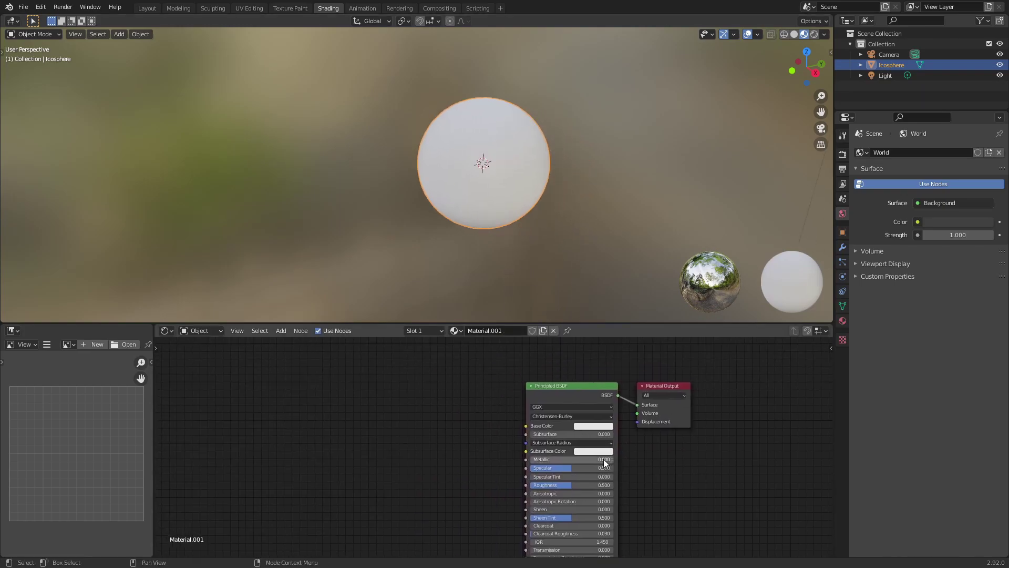
pyautogui.scroll(1, 565, 398)
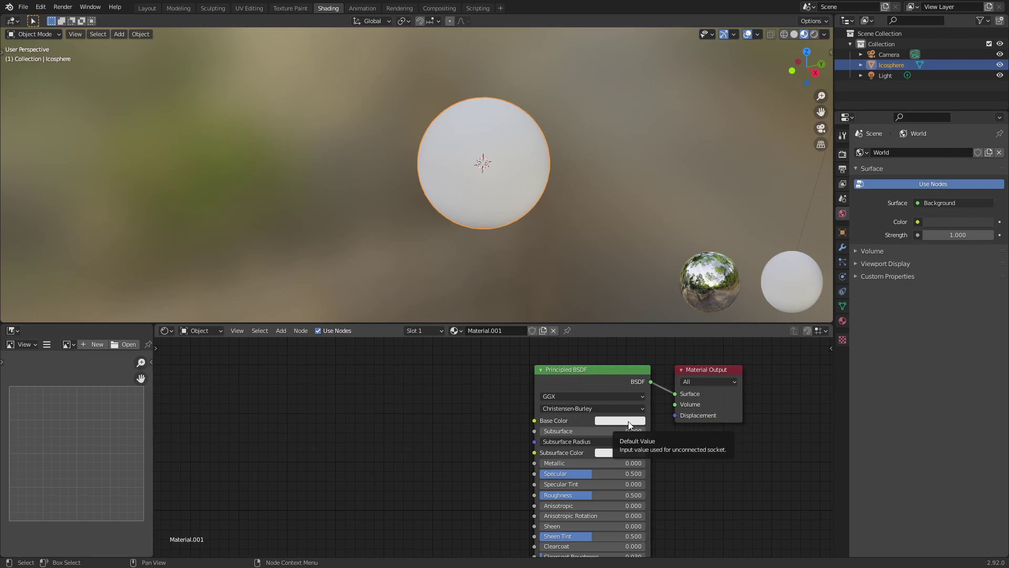
pyautogui.scroll(-1, 546, 391)
pyautogui.moveTo(545, 390); pyautogui.dragTo(494, 390, button='middle')
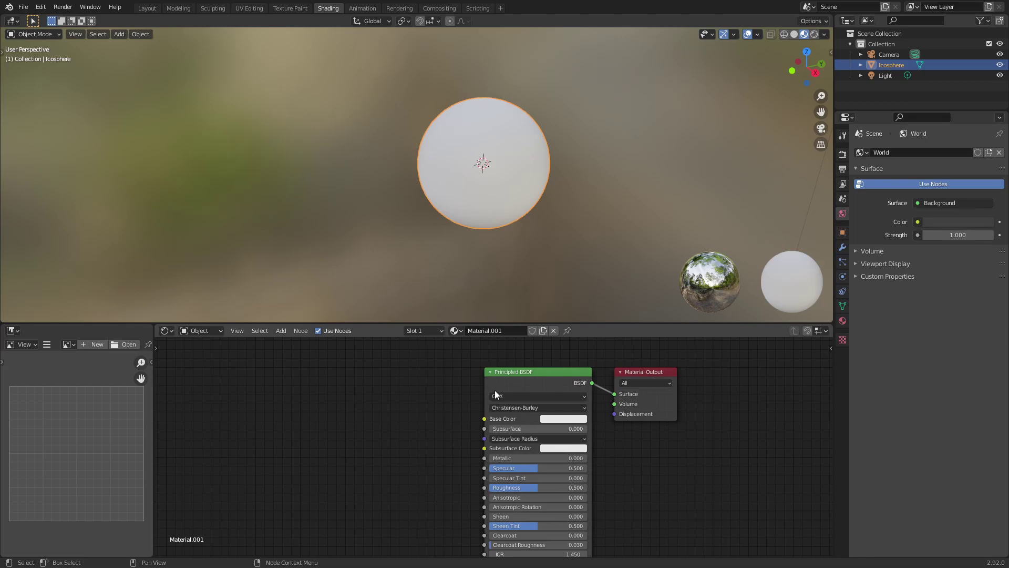
pyautogui.moveTo(406, 410); pyautogui.dragTo(448, 394, button='middle')
pyautogui.moveTo(576, 357)
pyautogui.mouseDown()
pyautogui.moveTo(526, 379)
pyautogui.moveTo(570, 345)
pyautogui.mouseUp()
pyautogui.scroll(1, 400, 410)
pyautogui.hotkey('shift', 'a')
pyautogui.click(401, 412)
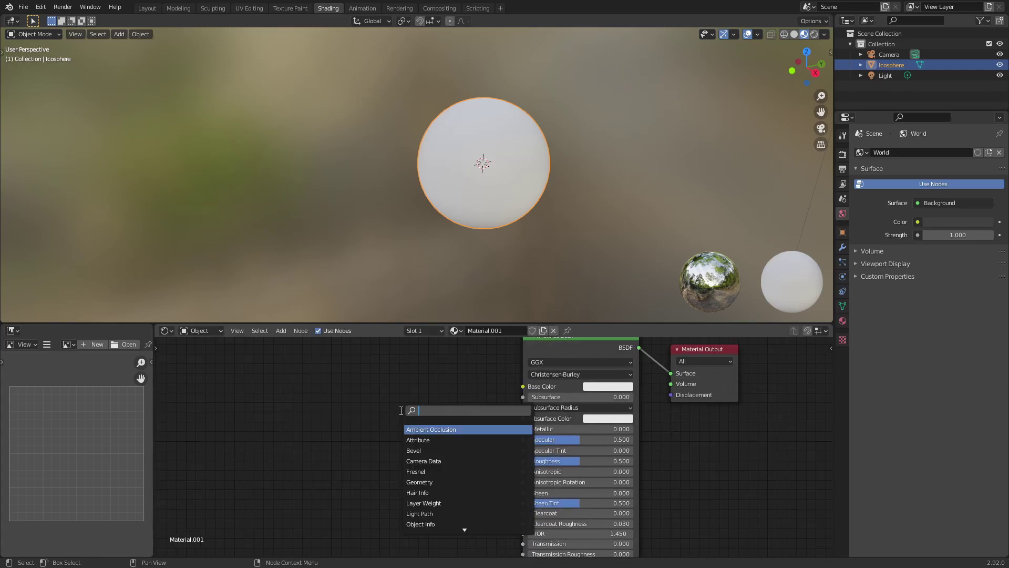
pyautogui.write('noise')
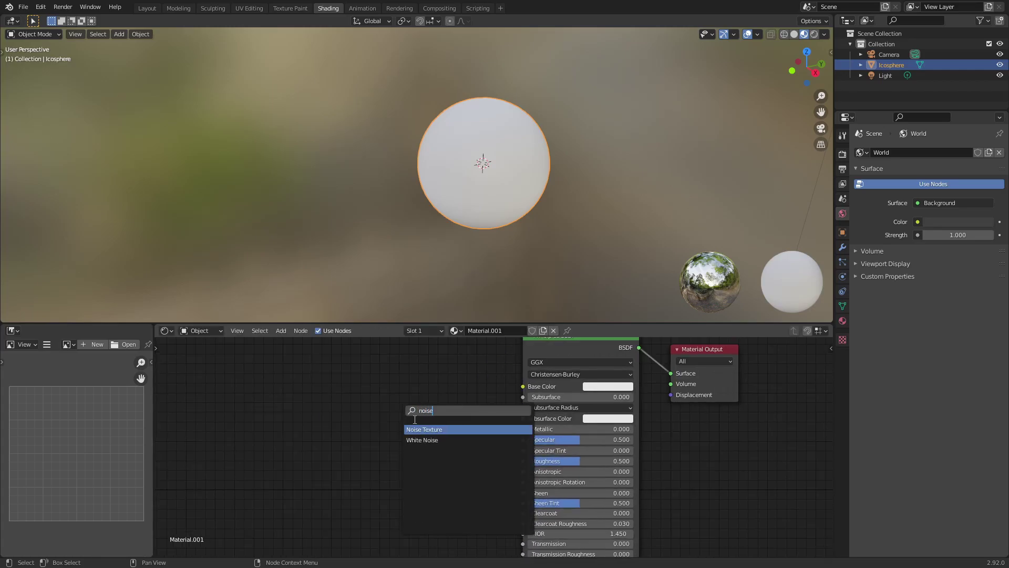
pyautogui.click(418, 429)
pyautogui.click(227, 397)
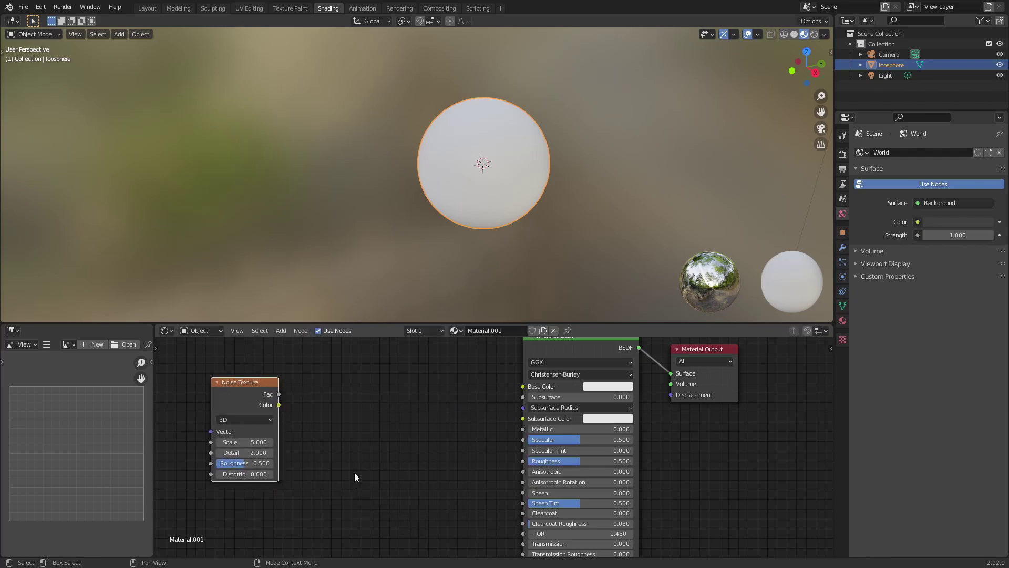
pyautogui.moveTo(355, 477); pyautogui.dragTo(536, 494, button='middle')
# Add a Musgrave Texture node and place it directly below the Noise Texture node.
pyautogui.click(418, 456)
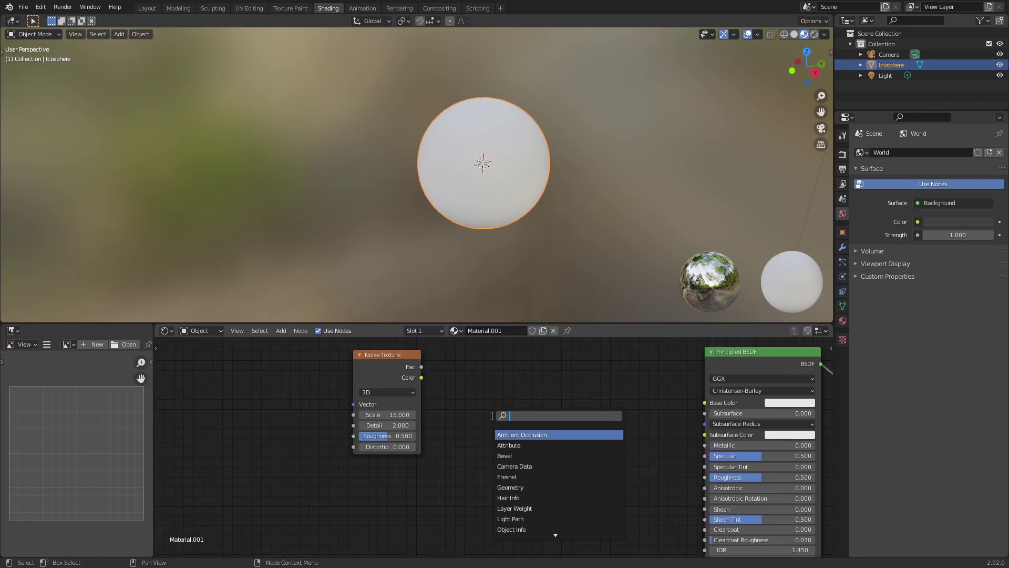
pyautogui.write('mus')
pyautogui.press('Return')
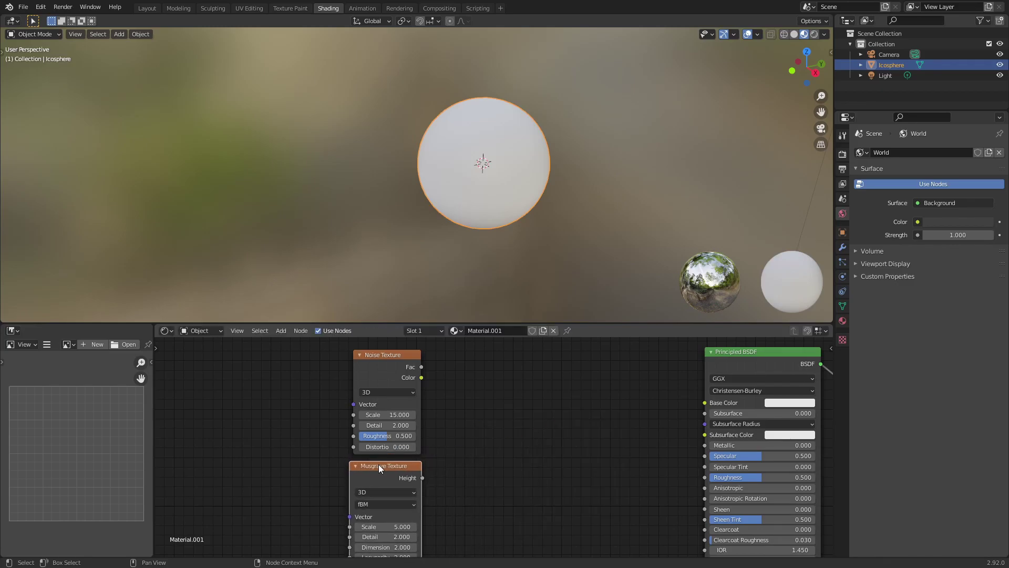
pyautogui.moveTo(399, 455); pyautogui.dragTo(433, 407, button='middle')
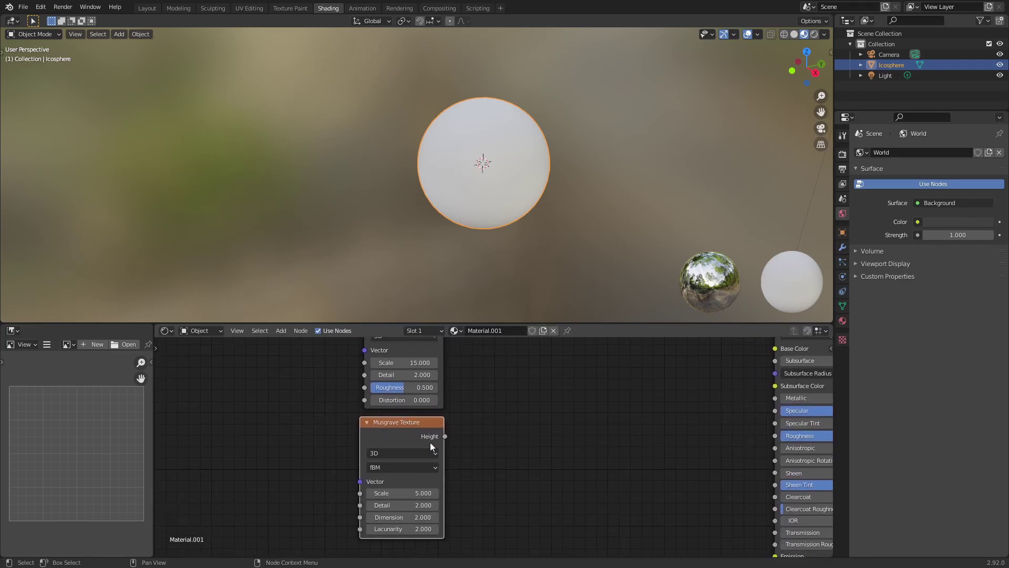
# Set the Musgrave Texture's scale to 250 and both its dimension and lacunarity to 0.1.
pyautogui.click(400, 492)
pyautogui.write('250')
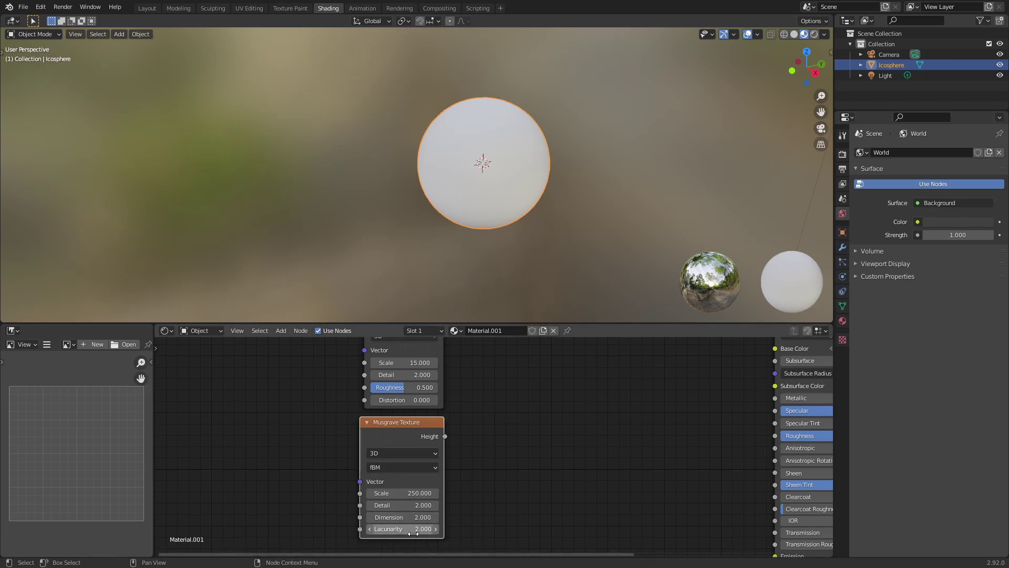
pyautogui.click(405, 519)
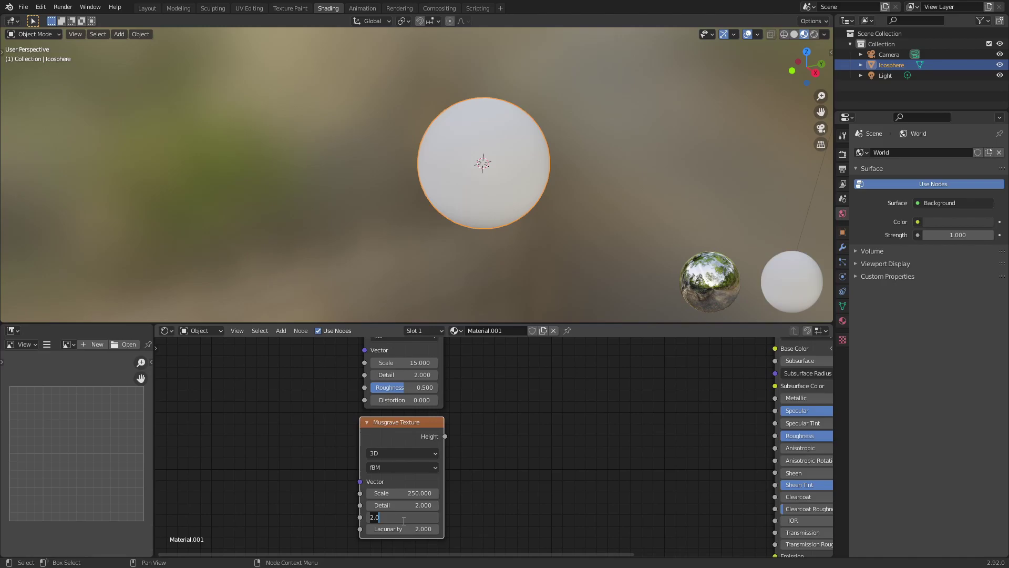
pyautogui.write('.1')
pyautogui.press('Return')
pyautogui.click(570, 392)
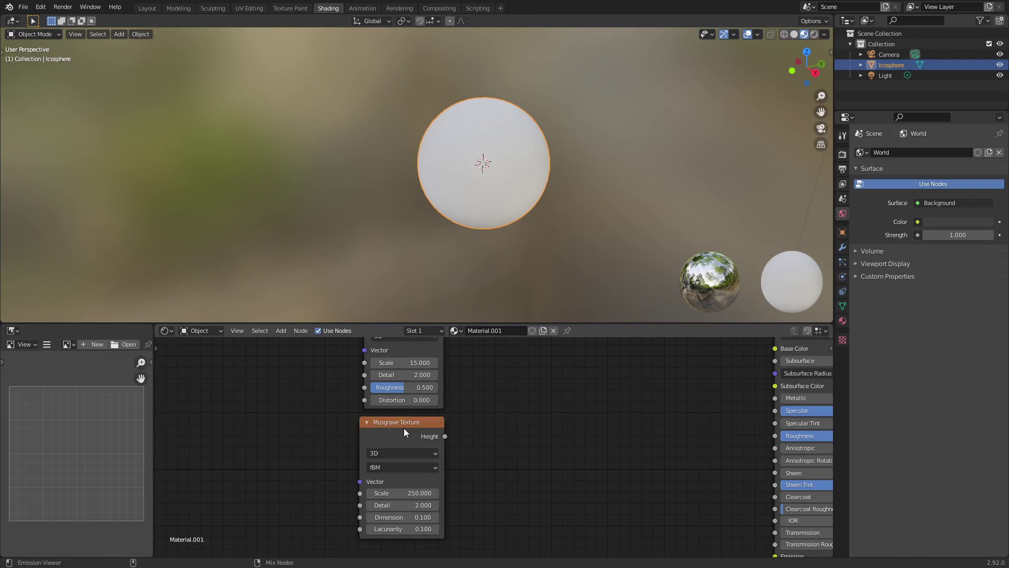
# Preview the Musgrave Texture's output on the sphere and inspect the pattern up close.
pyautogui.keyDown('ctrl'); pyautogui.keyDown('shift'); pyautogui.click(403, 428); pyautogui.keyUp('shift'); pyautogui.keyUp('ctrl')
pyautogui.scroll(2, 483, 176)
pyautogui.moveTo(482, 176); pyautogui.dragTo(457, 227, button='middle')
pyautogui.scroll(3, 558, 147)
pyautogui.scroll(2, 453, 232)
pyautogui.scroll(3, 457, 226)
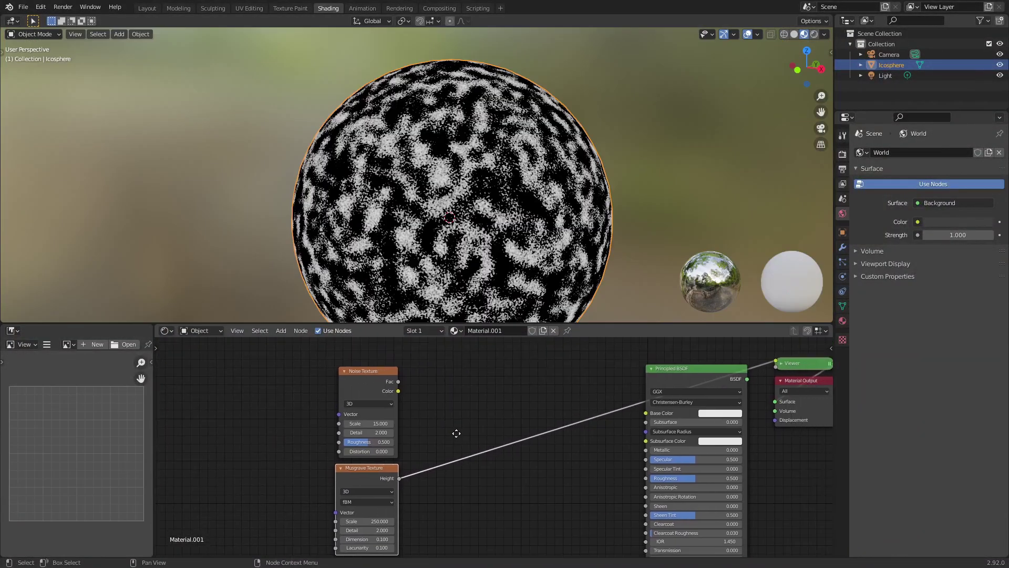
# Add a MixRGB node with factor 0.283, feeding the Noise Texture's Fac into Color1 and the Musgrave height into Color2.
pyautogui.moveTo(457, 432); pyautogui.dragTo(481, 430, button='middle')
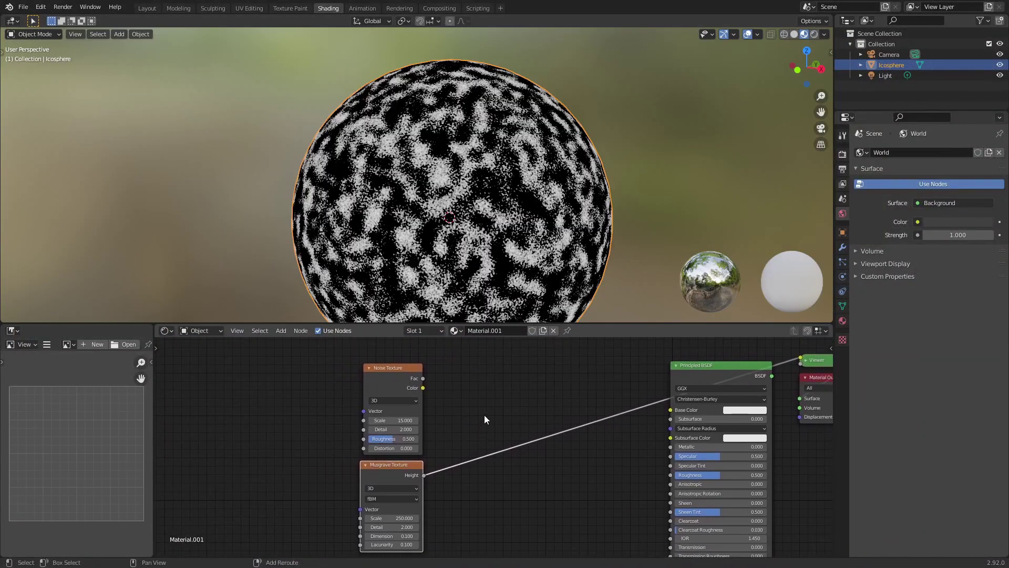
pyautogui.hotkey('shift', 'a')
pyautogui.click(484, 419)
pyautogui.write('mix')
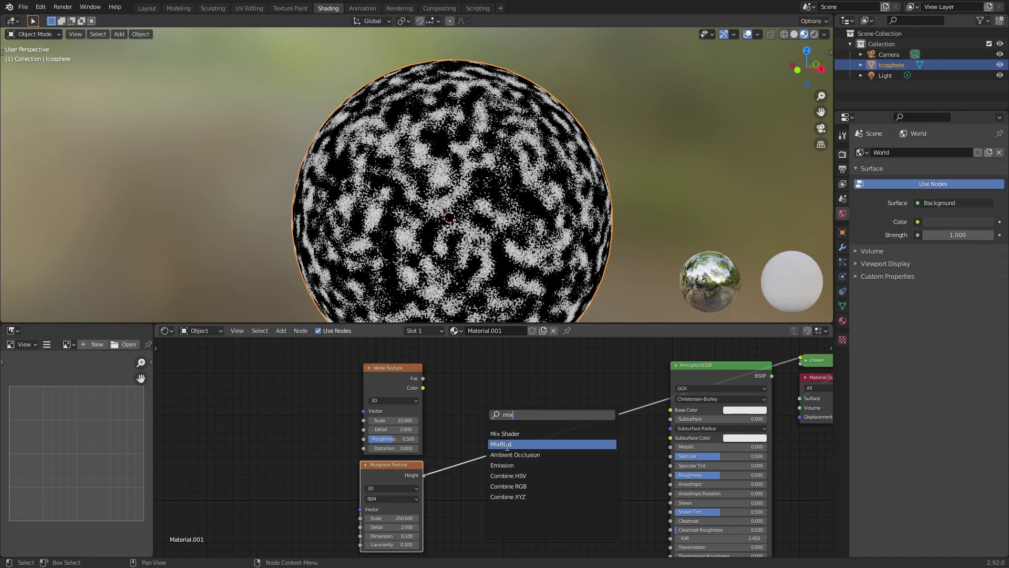
pyautogui.click(508, 445)
pyautogui.click(488, 429)
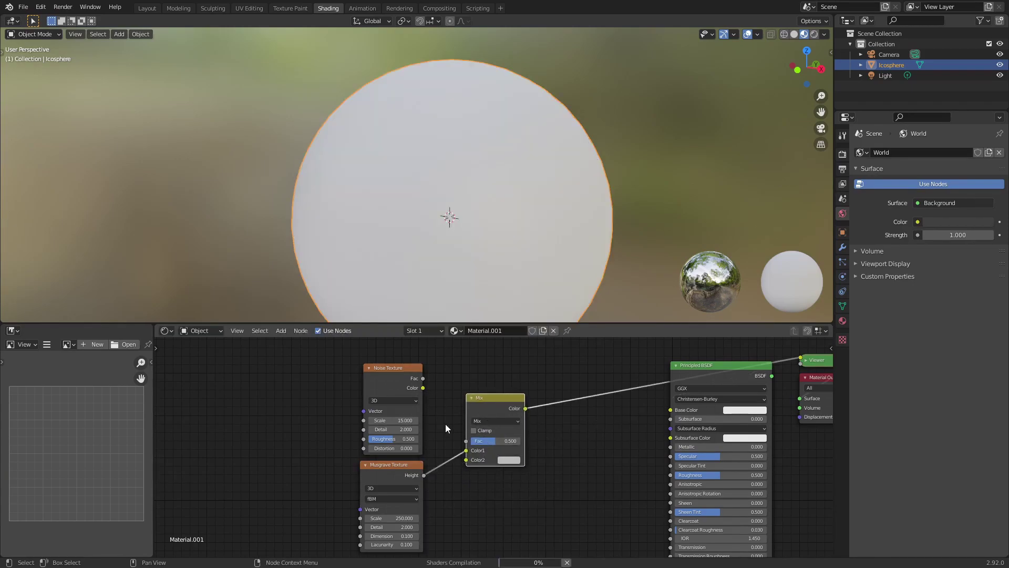
pyautogui.moveTo(426, 386); pyautogui.dragTo(484, 441)
# Connect the Mix color to the Principled BSDF's Base Color and show the Principled shader on the sphere.
pyautogui.moveTo(658, 382); pyautogui.dragTo(517, 431, button='middle')
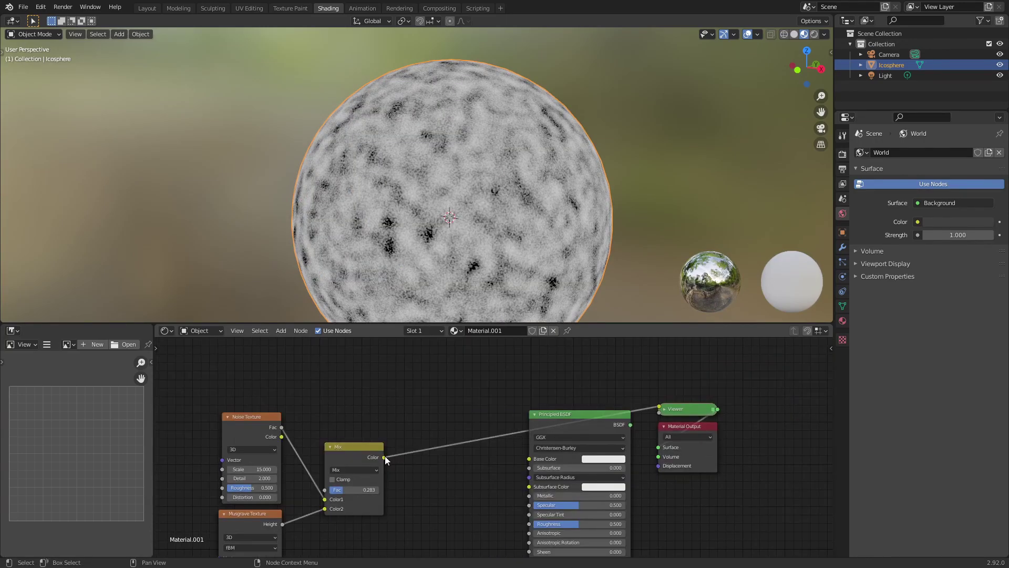
pyautogui.moveTo(385, 457); pyautogui.dragTo(528, 458)
pyautogui.keyDown('ctrl'); pyautogui.keyDown('shift'); pyautogui.click(583, 418); pyautogui.keyUp('shift'); pyautogui.keyUp('ctrl')
# Insert a ColorRamp node between the Mix node and the Principled BSDF's Base Color.
pyautogui.moveTo(461, 459); pyautogui.dragTo(595, 446, button='middle')
pyautogui.scroll(3, 595, 446)
pyautogui.hotkey('shift', 'a')
pyautogui.press('Escape')
pyautogui.hotkey('shift', 'a')
pyautogui.click(588, 408)
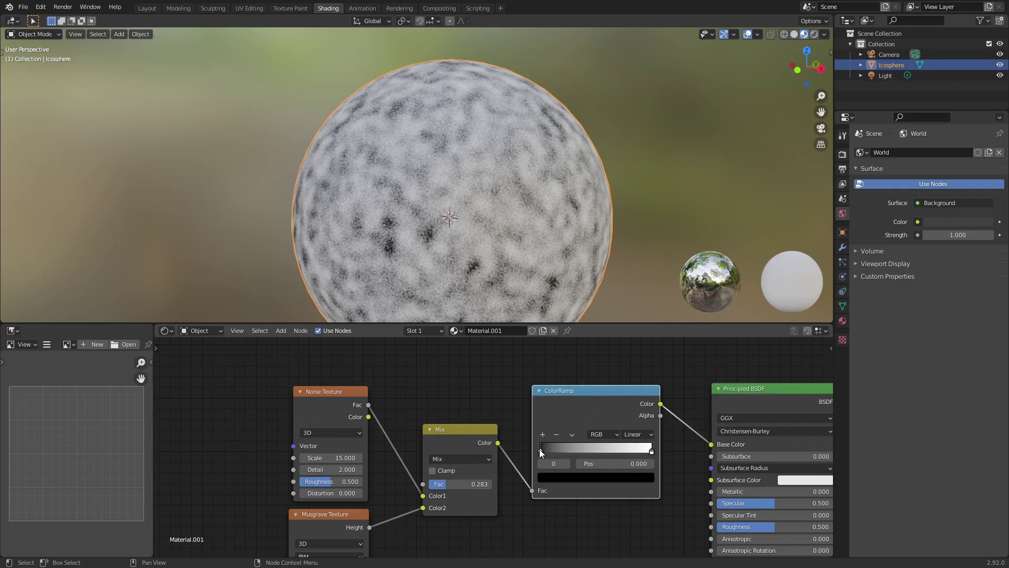
# Change the color ramp's black stop to a saturated, darkened green.
pyautogui.click(555, 475)
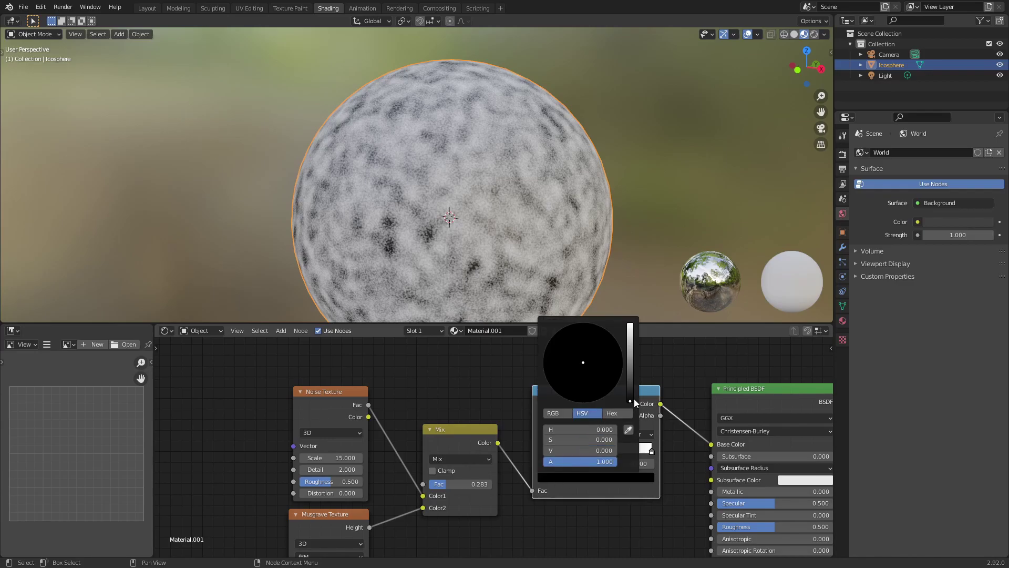
pyautogui.click(560, 355)
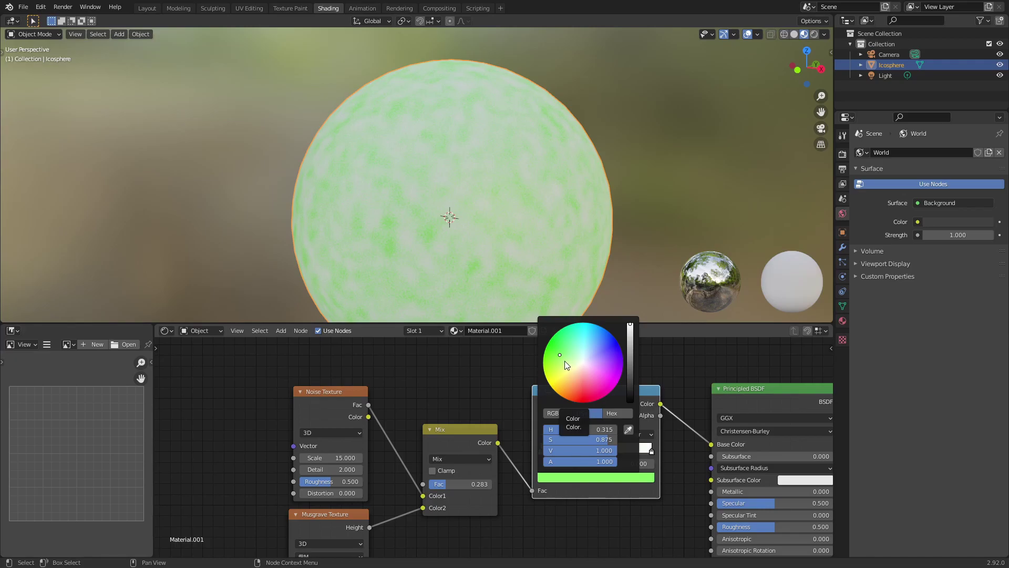
pyautogui.moveTo(563, 352); pyautogui.dragTo(553, 352)
pyautogui.moveTo(605, 450); pyautogui.dragTo(571, 450)
# Bring the ramp's stops close together, with the white stop at 0.391 and the green stop a little before it.
pyautogui.moveTo(652, 450); pyautogui.dragTo(577, 450)
pyautogui.moveTo(347, 493); pyautogui.dragTo(429, 419, button='middle')
pyautogui.moveTo(428, 507)
pyautogui.mouseDown()
pyautogui.moveTo(403, 507)
pyautogui.moveTo(444, 507)
pyautogui.moveTo(410, 507)
pyautogui.moveTo(419, 506)
pyautogui.mouseUp()
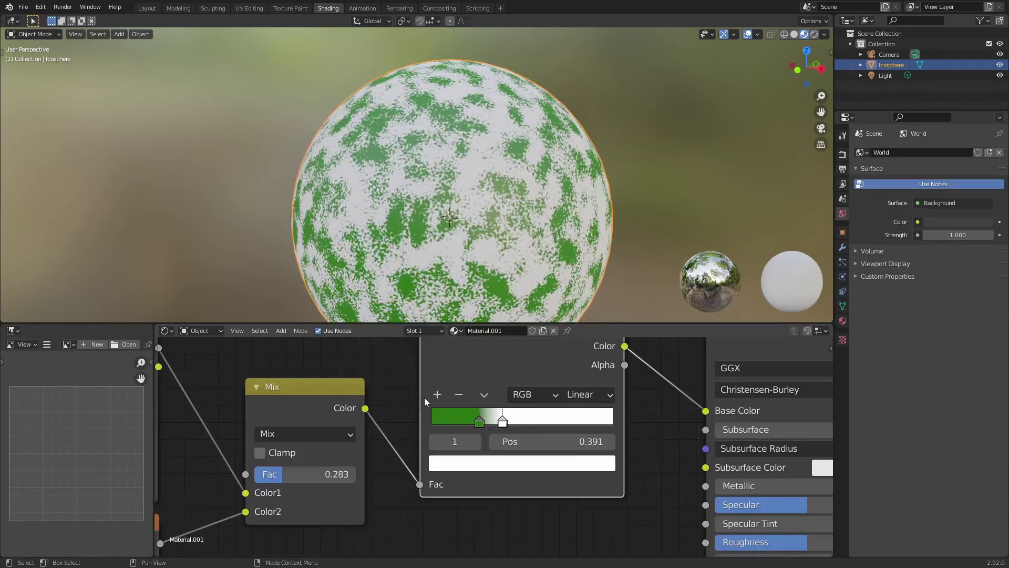
# Add a third ramp stop in muted green at position 0 and move the white stop to 0.327.
pyautogui.click(436, 394)
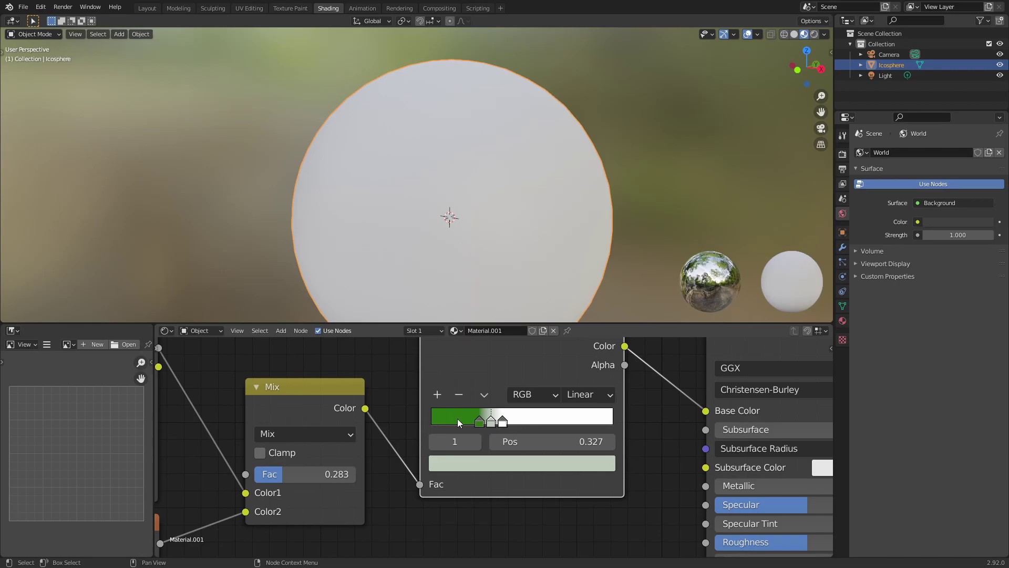
pyautogui.moveTo(531, 403)
pyautogui.mouseDown()
pyautogui.moveTo(459, 403)
pyautogui.moveTo(517, 403)
pyautogui.mouseUp()
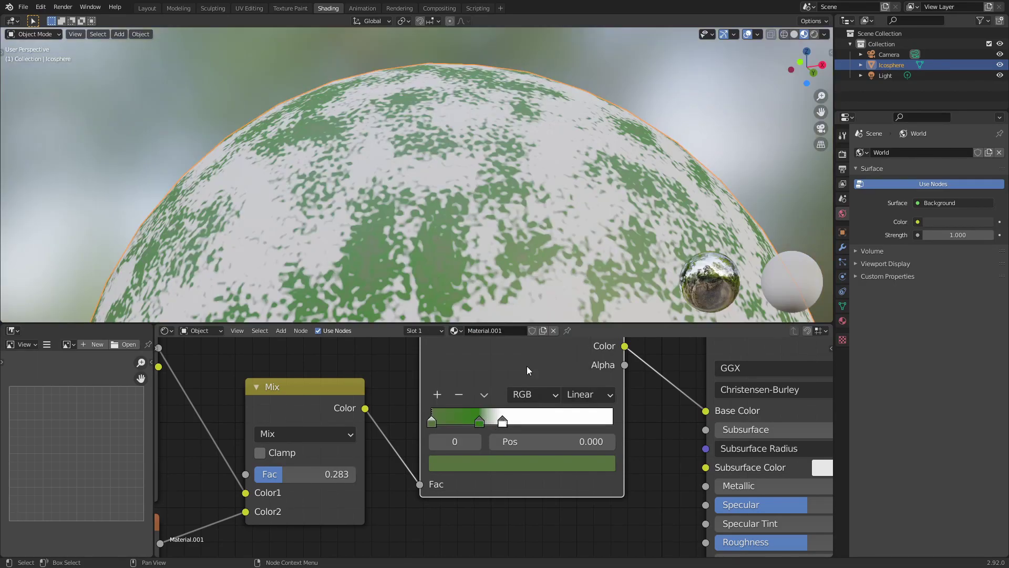
pyautogui.scroll(-3, 609, 226)
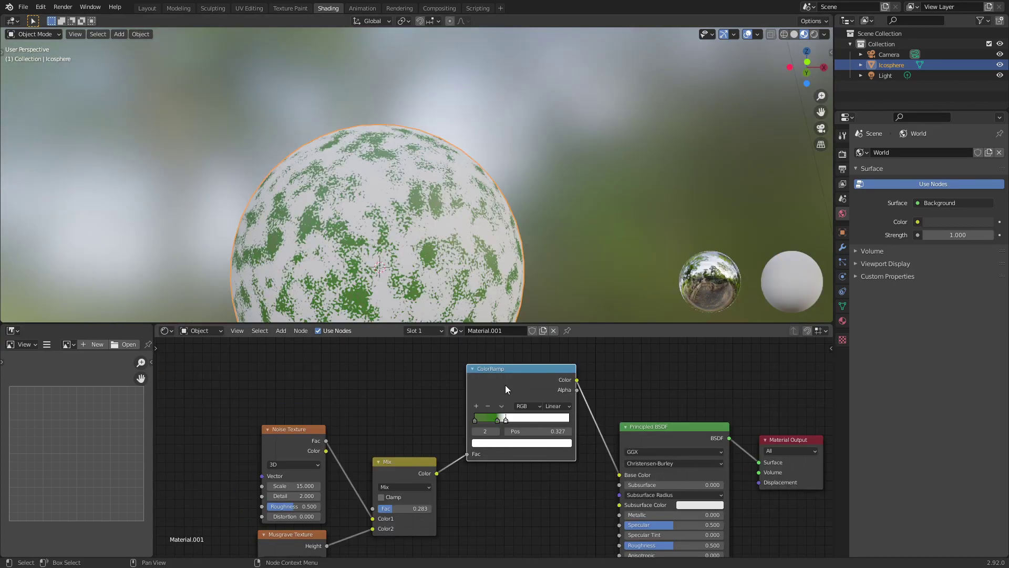
# Duplicate the ColorRamp node and place the copy directly below the original.
pyautogui.hotkey('shift', 'd')
pyautogui.click(595, 478)
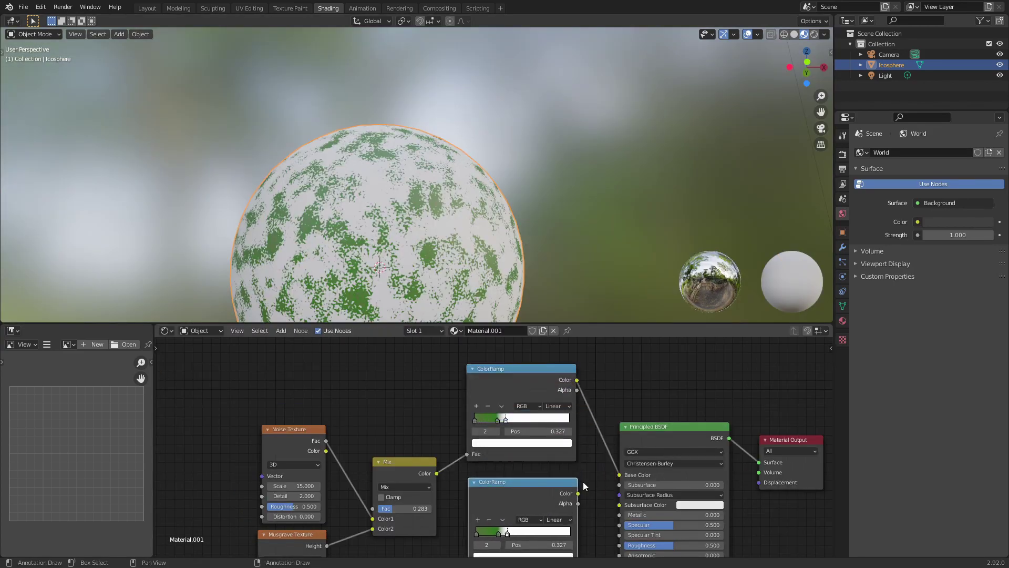
pyautogui.moveTo(632, 485); pyautogui.dragTo(655, 404, button='middle')
pyautogui.scroll(4, 588, 463)
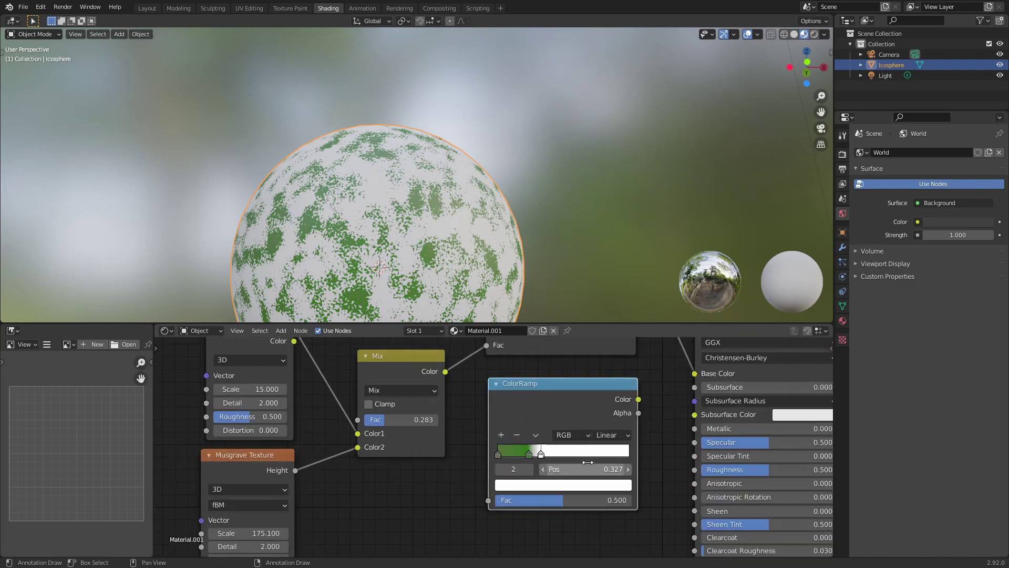
# Reduce the duplicated color ramp to two stops by deleting the muted green one, undoing the surplus deletion of the second green stop.
pyautogui.scroll(3, 587, 462)
pyautogui.click(501, 461)
pyautogui.doubleClick(537, 425)
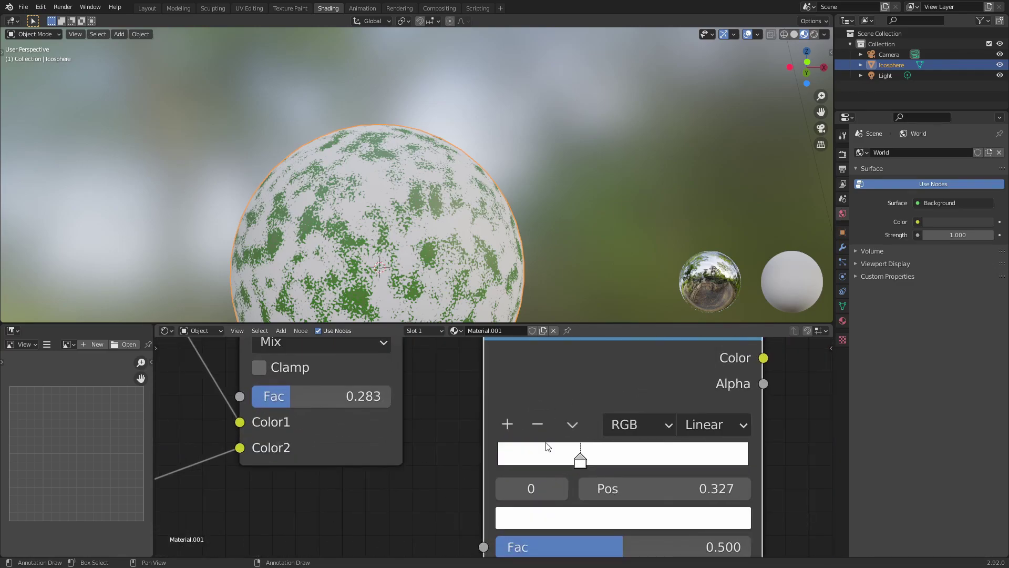
pyautogui.hotkey('ctrl', 'z')
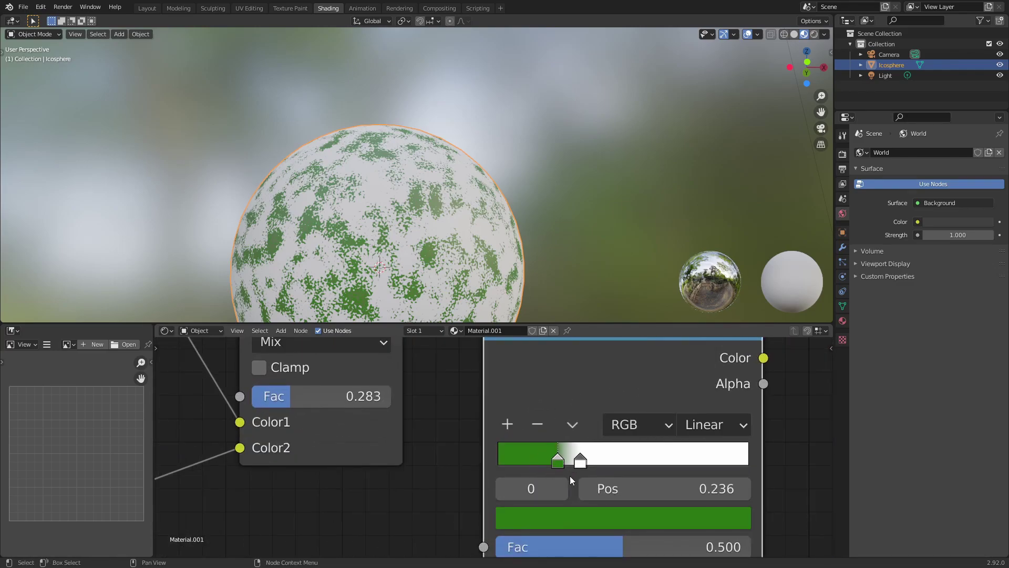
# Change the duplicated ramp's green stop to pure white by removing its saturation and raising its value to full.
pyautogui.click(561, 519)
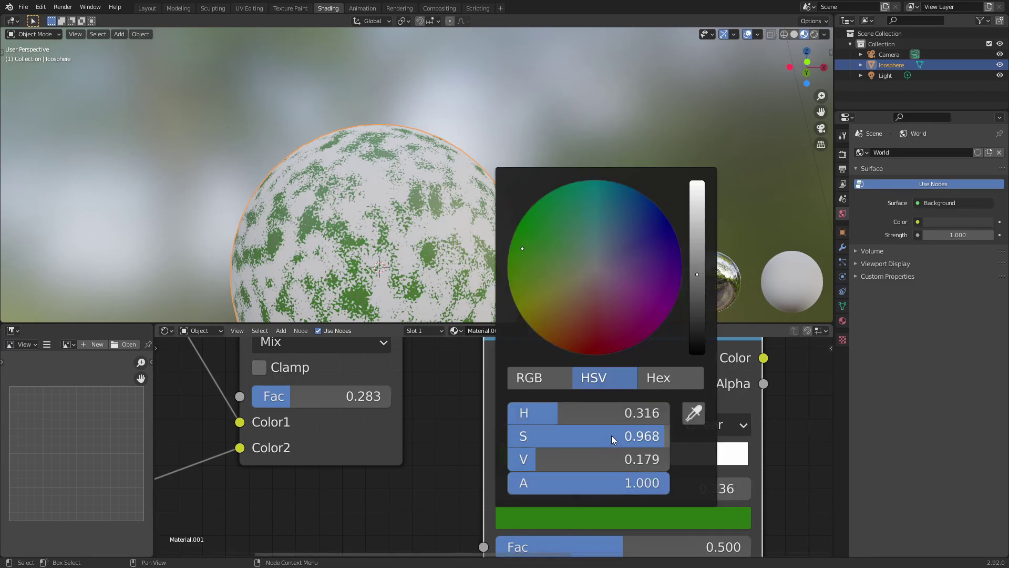
pyautogui.moveTo(612, 434); pyautogui.dragTo(455, 435)
pyautogui.moveTo(703, 270); pyautogui.dragTo(708, 179)
# Darken the duplicated ramp's stop at 0.327 from white to near-black.
pyautogui.click(581, 460)
pyautogui.click(585, 518)
pyautogui.click(610, 519)
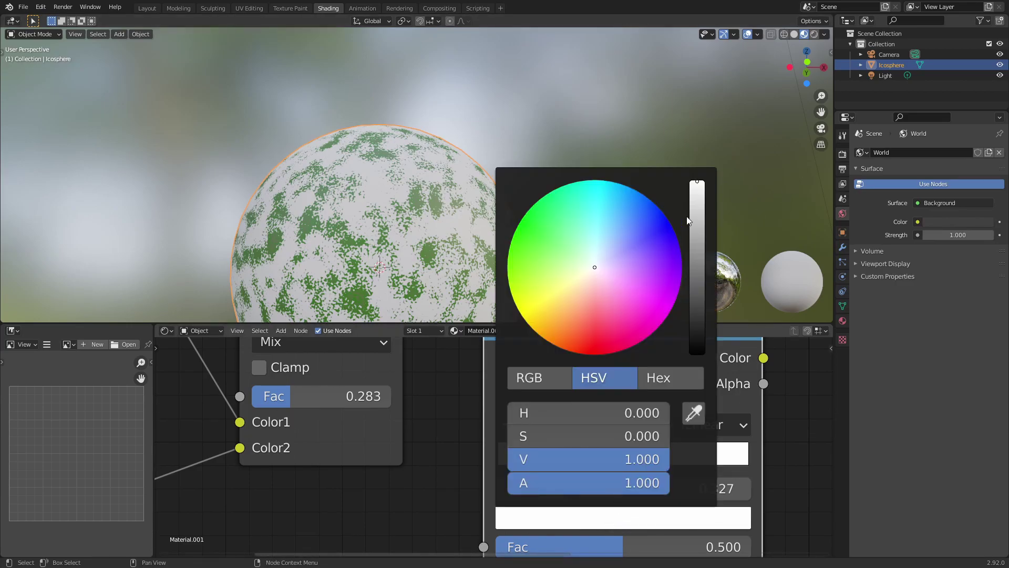
pyautogui.moveTo(588, 459); pyautogui.dragTo(520, 459)
pyautogui.scroll(-3, 547, 439)
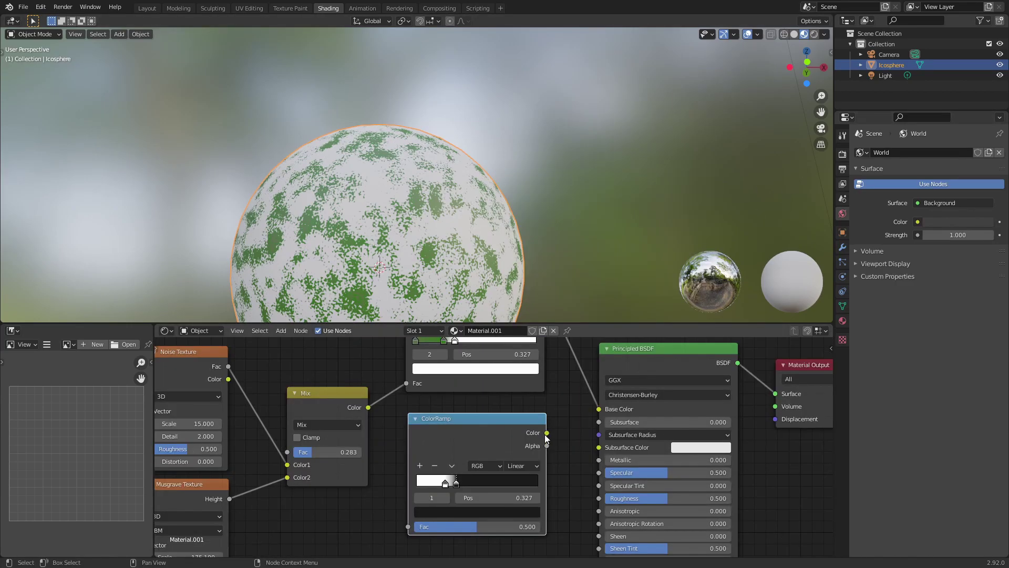
# Link the white-to-black ramp's Color to the Principled BSDF Roughness and feed its Fac from the Mix node's Color.
pyautogui.moveTo(547, 434); pyautogui.dragTo(572, 438)
pyautogui.moveTo(594, 506)
pyautogui.mouseDown()
pyautogui.moveTo(587, 518)
pyautogui.moveTo(599, 499)
pyautogui.mouseUp()
pyautogui.moveTo(369, 407); pyautogui.dragTo(408, 527)
# Examine the roughness contrast between the green and white patches around the sphere.
pyautogui.moveTo(489, 200); pyautogui.dragTo(453, 283, button='middle')
pyautogui.scroll(3, 483, 245)
pyautogui.scroll(-3, 493, 209)
pyautogui.scroll(-4, 556, 271)
pyautogui.scroll(-1, 421, 280)
pyautogui.scroll(3, 504, 277)
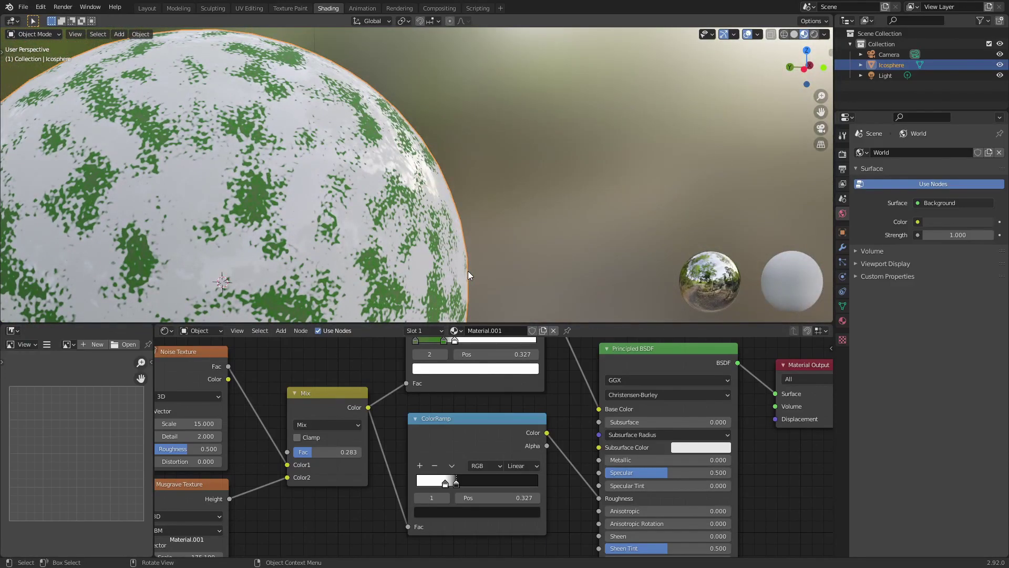
pyautogui.scroll(-1, 415, 276)
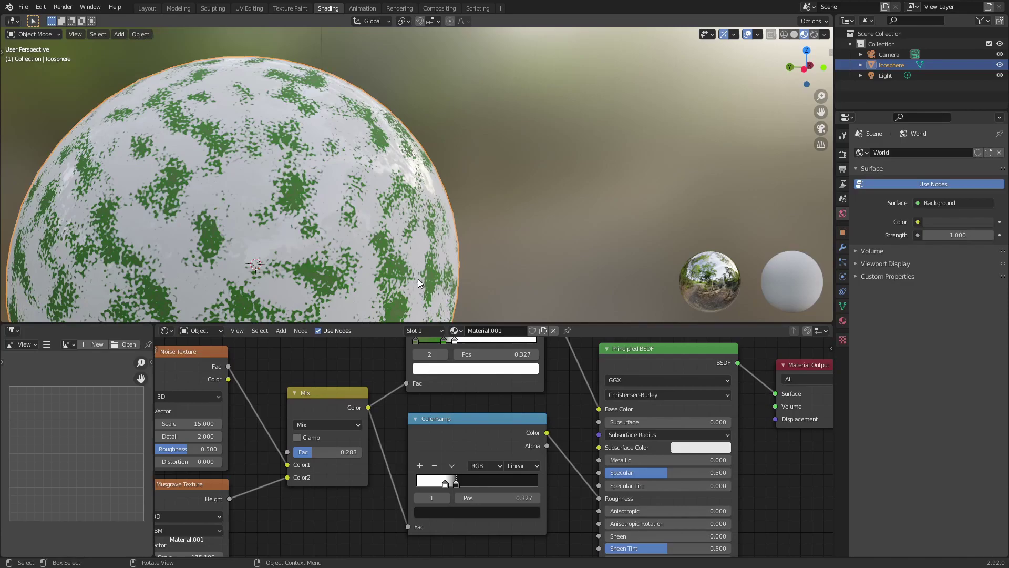
pyautogui.scroll(-3, 417, 279)
pyautogui.moveTo(414, 281); pyautogui.dragTo(461, 286, button='middle')
pyautogui.scroll(5, 463, 286)
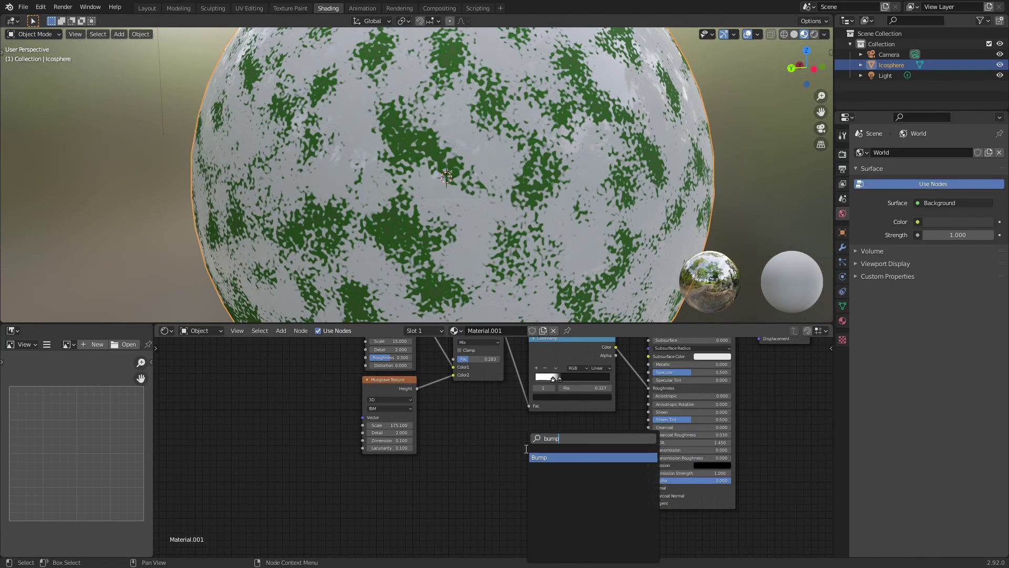
# Add a Bump node beside the Principled BSDF and connect its Normal output to the shader's Normal input.
pyautogui.press('Return')
pyautogui.click(505, 473)
pyautogui.scroll(6, 507, 465)
pyautogui.moveTo(607, 508); pyautogui.dragTo(503, 412, button='middle')
pyautogui.moveTo(528, 415); pyautogui.dragTo(635, 413)
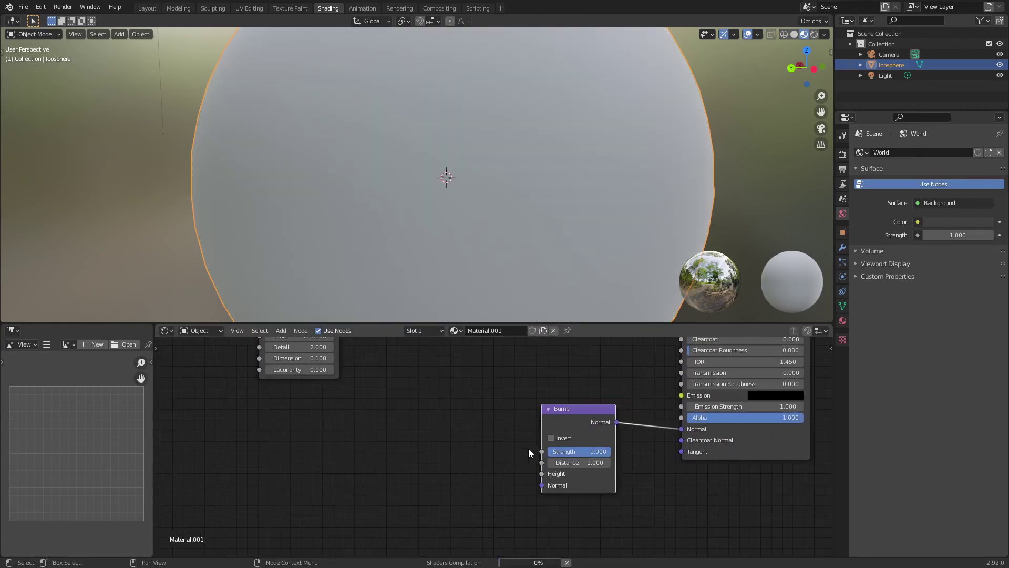
# Duplicate the white-to-black ColorRamp node and place the copy below the other ramps.
pyautogui.scroll(-3, 529, 446)
pyautogui.moveTo(461, 392); pyautogui.dragTo(462, 389)
pyautogui.hotkey('shift', 'd')
pyautogui.click(405, 448)
# Rearrange the texture, Mix and ColorRamp nodes for spacing and link the Mix Color to the lowest ramp's Fac.
pyautogui.press('Home')
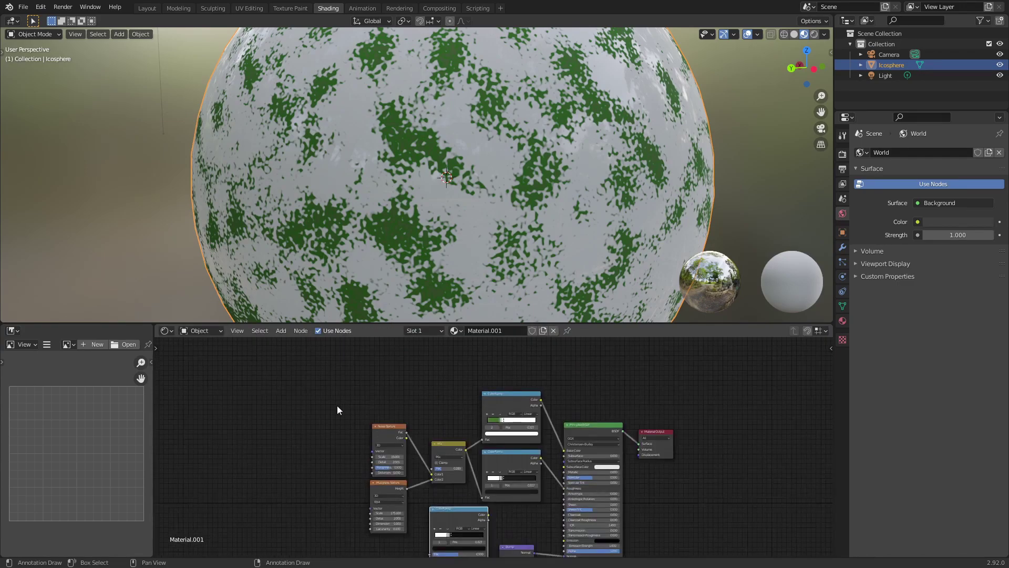
pyautogui.moveTo(302, 386); pyautogui.dragTo(534, 496)
pyautogui.moveTo(516, 460); pyautogui.dragTo(496, 422)
pyautogui.moveTo(456, 512); pyautogui.dragTo(487, 476)
pyautogui.scroll(2, 487, 475)
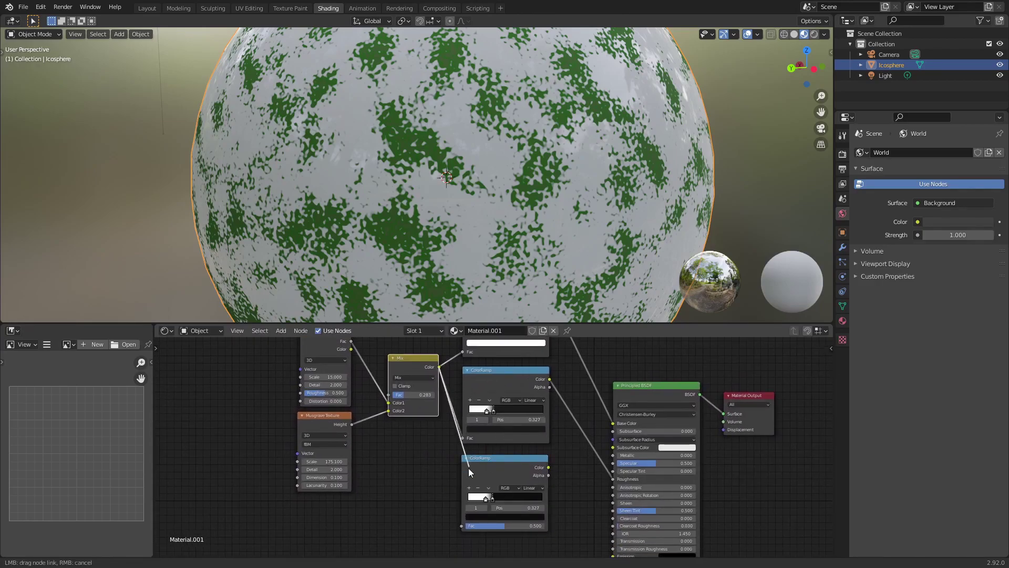
pyautogui.moveTo(463, 532); pyautogui.dragTo(463, 523)
# Connect the lowest color ramp's Color output to the Bump node's Strength input.
pyautogui.scroll(2, 537, 401)
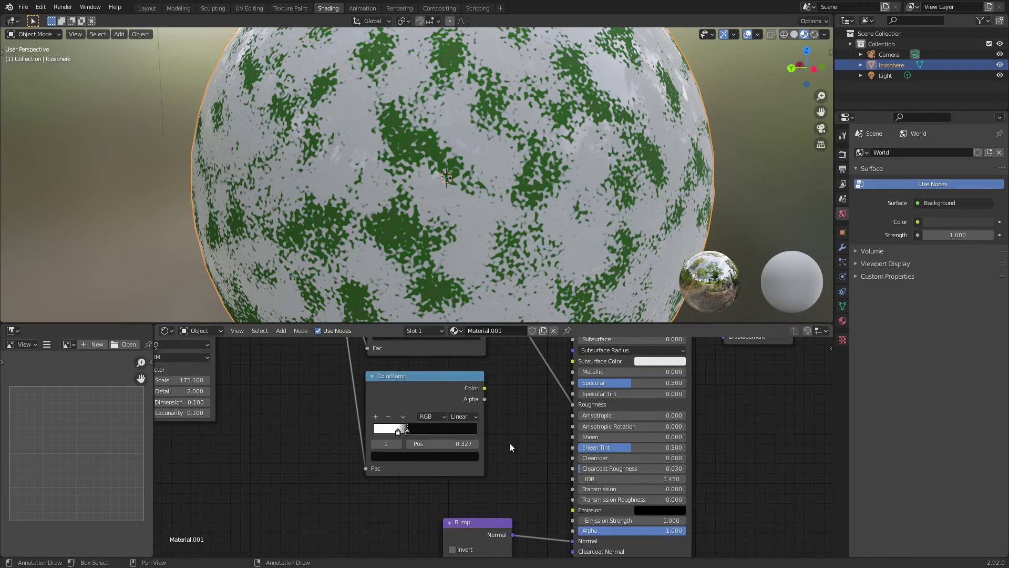
pyautogui.scroll(-2, 515, 410)
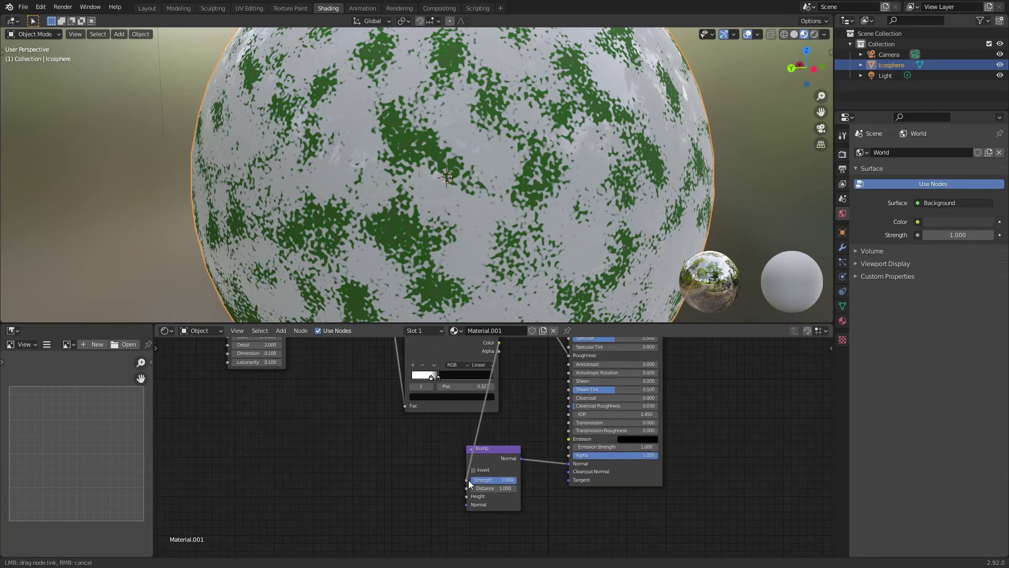
pyautogui.moveTo(468, 481); pyautogui.dragTo(468, 480)
# Connect the Noise Texture's Fac output to the Bump node's Height input.
pyautogui.scroll(-2, 492, 447)
pyautogui.moveTo(511, 456); pyautogui.dragTo(520, 479, button='middle')
pyautogui.scroll(2, 535, 441)
pyautogui.scroll(-4, 658, 498)
pyautogui.scroll(3, 536, 461)
pyautogui.scroll(-2, 626, 536)
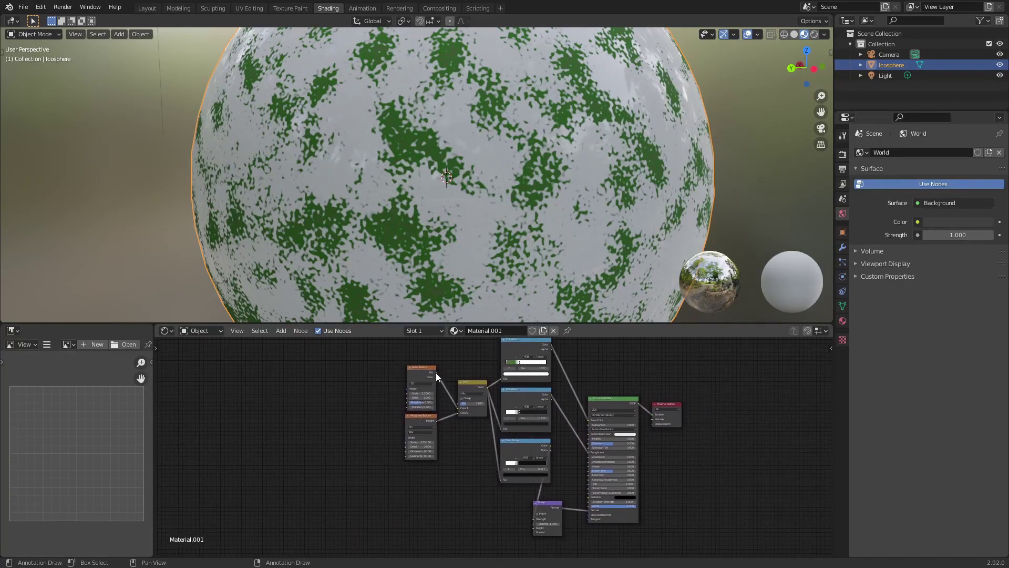
pyautogui.moveTo(536, 523); pyautogui.dragTo(535, 526)
# Inspect the bump relief on the sphere's green patches from close up and from several angles.
pyautogui.scroll(5, 512, 236)
pyautogui.moveTo(512, 236); pyautogui.dragTo(487, 226, button='middle')
pyautogui.scroll(4, 574, 462)
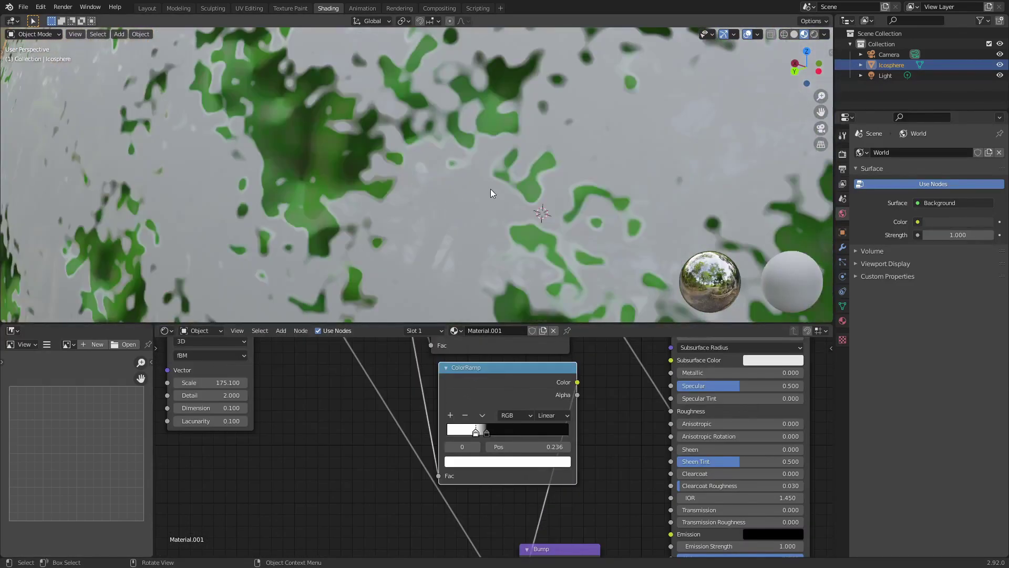
pyautogui.scroll(-3, 491, 188)
pyautogui.moveTo(491, 188); pyautogui.dragTo(501, 196, button='middle')
pyautogui.scroll(4, 455, 219)
pyautogui.moveTo(456, 218)
pyautogui.mouseDown(button='middle')
pyautogui.moveTo(465, 209)
pyautogui.moveTo(459, 217)
pyautogui.mouseUp(button='middle')
pyautogui.scroll(-4, 458, 216)
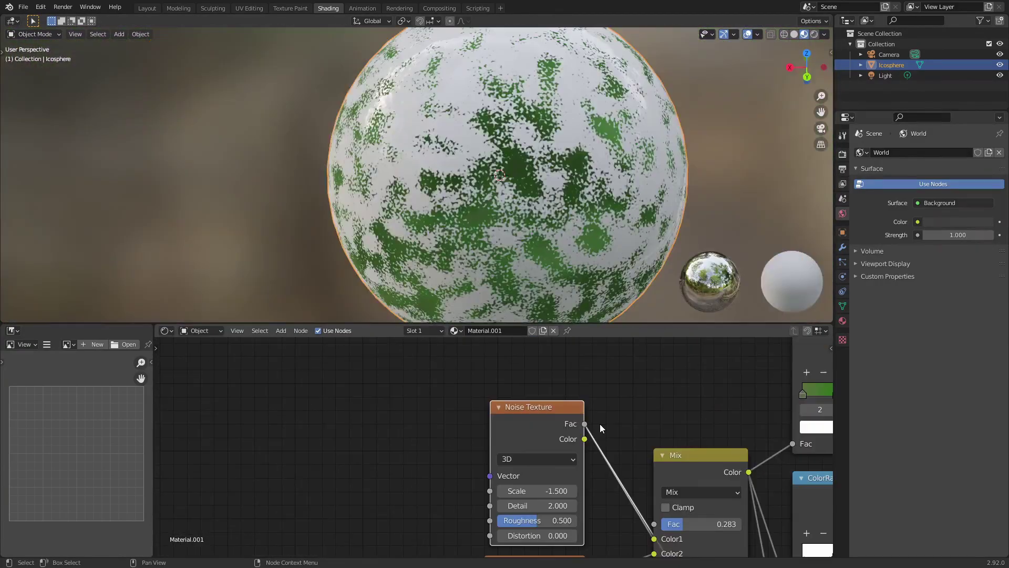
# Set the Noise Texture's Scale to 2.200.
pyautogui.scroll(-2, 600, 423)
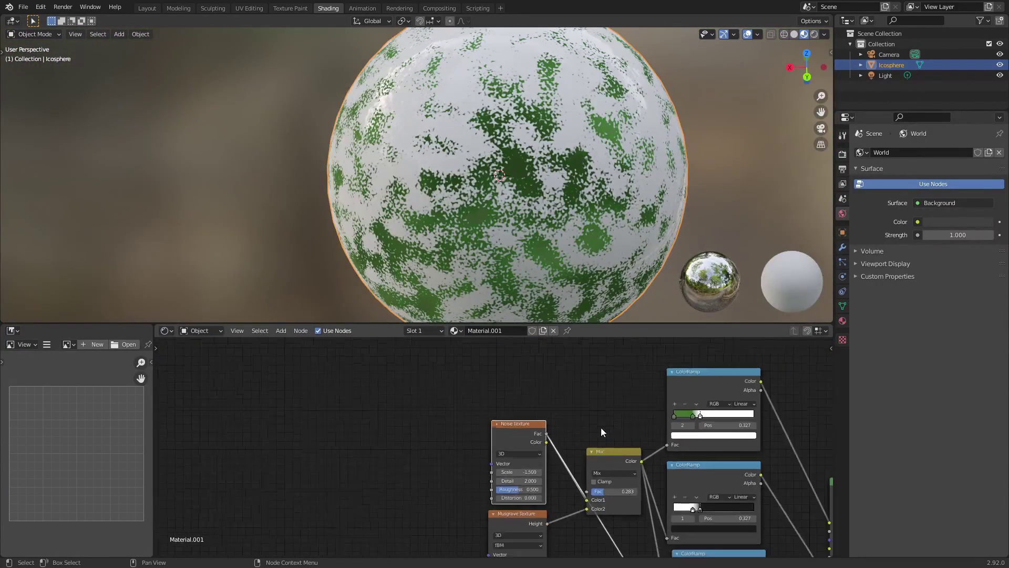
pyautogui.scroll(2, 604, 427)
pyautogui.scroll(-2, 541, 365)
pyautogui.moveTo(580, 368); pyautogui.dragTo(579, 374, button='middle')
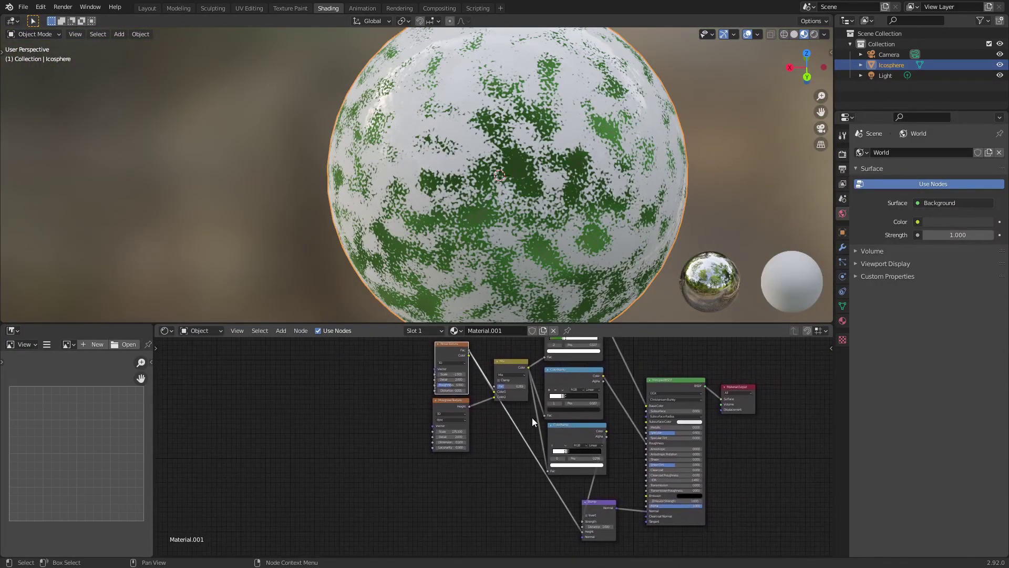
pyautogui.scroll(5, 528, 411)
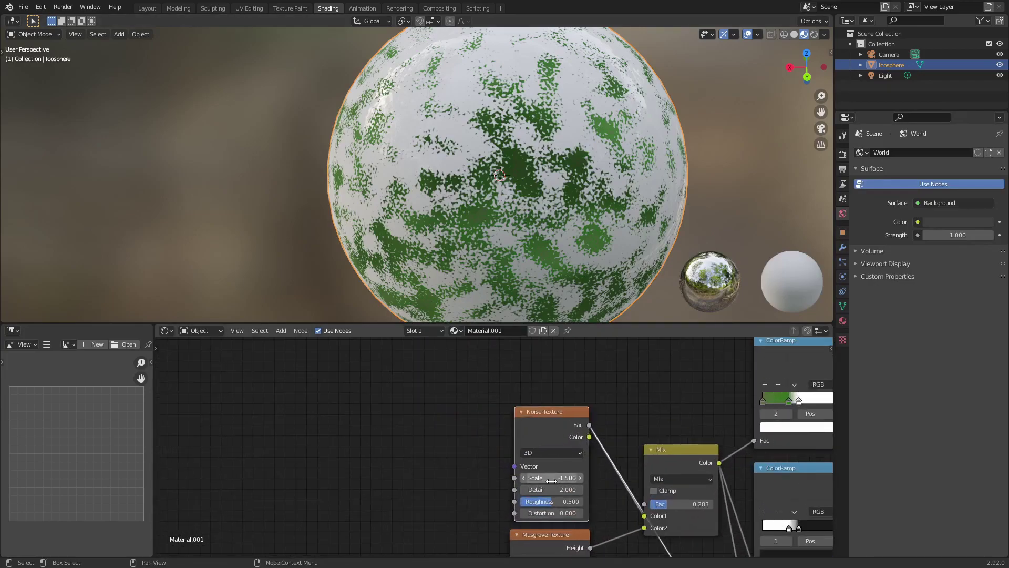
pyautogui.moveTo(551, 478); pyautogui.dragTo(561, 478)
pyautogui.moveTo(647, 477); pyautogui.dragTo(662, 477)
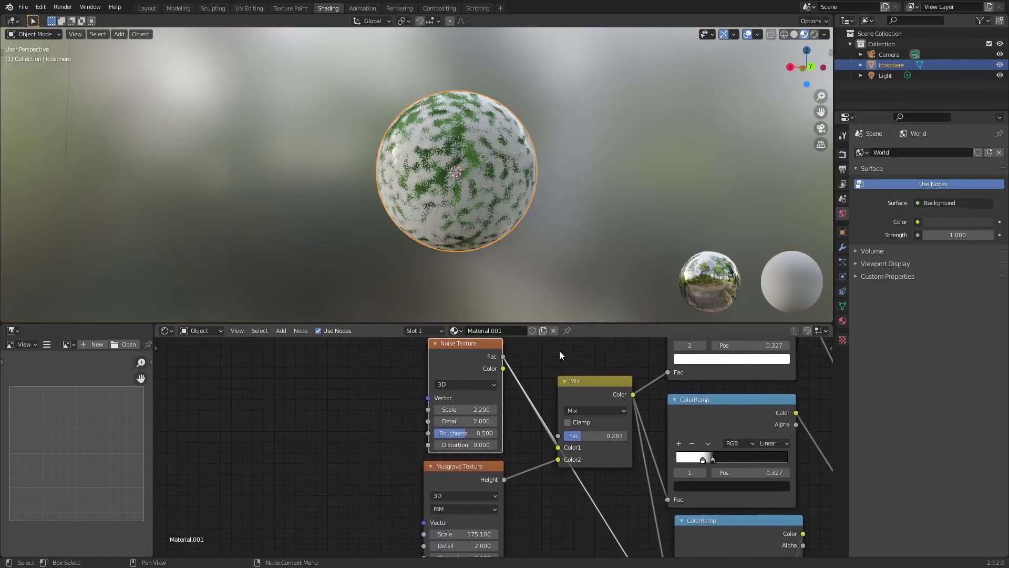
# Duplicate the Noise Texture node near the Bump node and connect the copy's Fac output to the Bump Height.
pyautogui.scroll(-3, 559, 351)
pyautogui.moveTo(557, 431); pyautogui.dragTo(495, 396, button='middle')
pyautogui.scroll(-5, 567, 407)
pyautogui.hotkey('shift', 'd')
pyautogui.click(531, 528)
pyautogui.scroll(5, 584, 468)
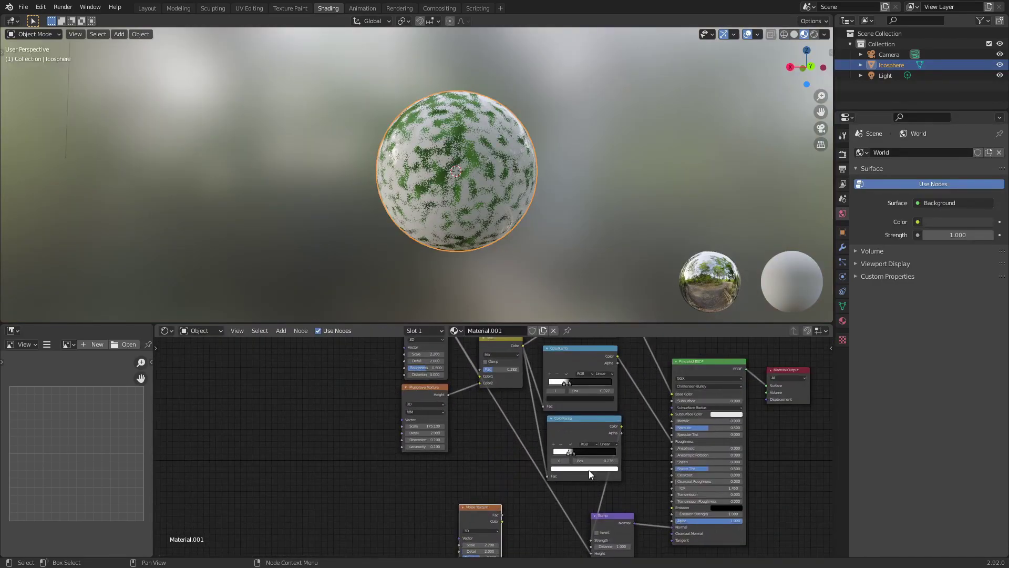
pyautogui.moveTo(584, 469); pyautogui.dragTo(546, 406, button='middle')
pyautogui.moveTo(551, 491); pyautogui.dragTo(551, 490)
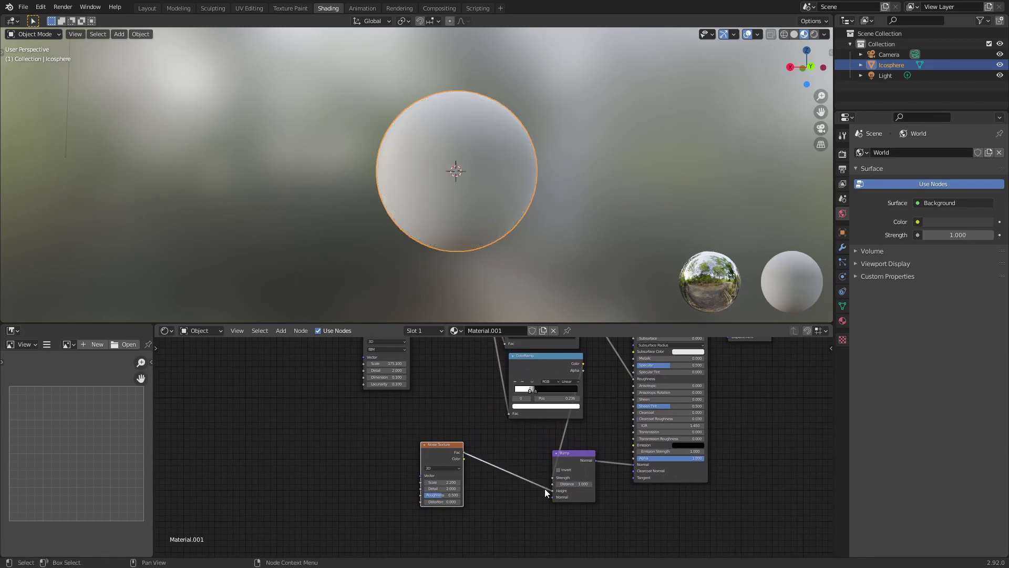
# Set the duplicated Noise Texture's Scale to 43.8, Detail to 3 and Roughness to 0.658.
pyautogui.scroll(7, 542, 483)
pyautogui.moveTo(539, 477); pyautogui.dragTo(686, 430, button='middle')
pyautogui.scroll(5, 678, 435)
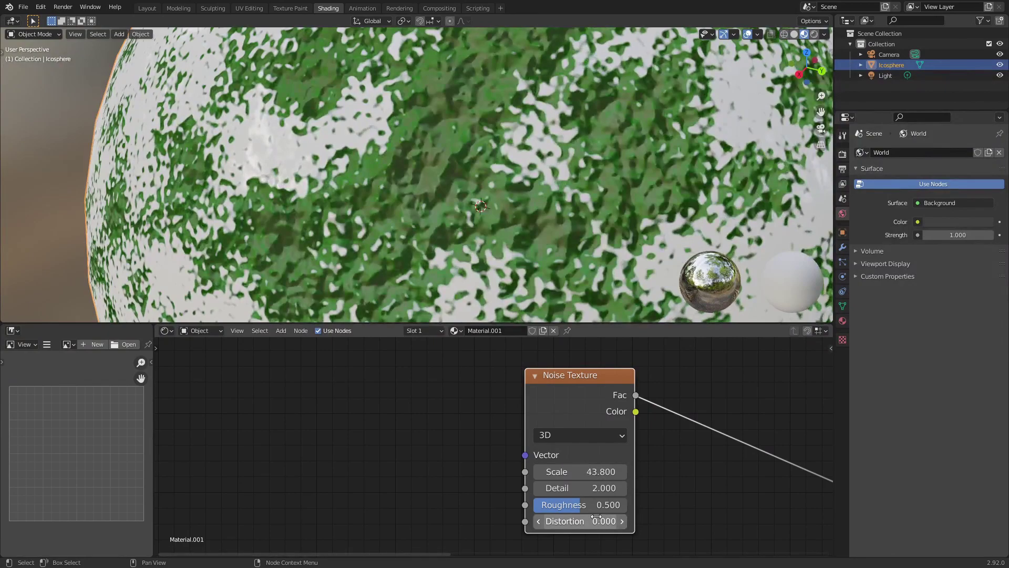
pyautogui.click(622, 487)
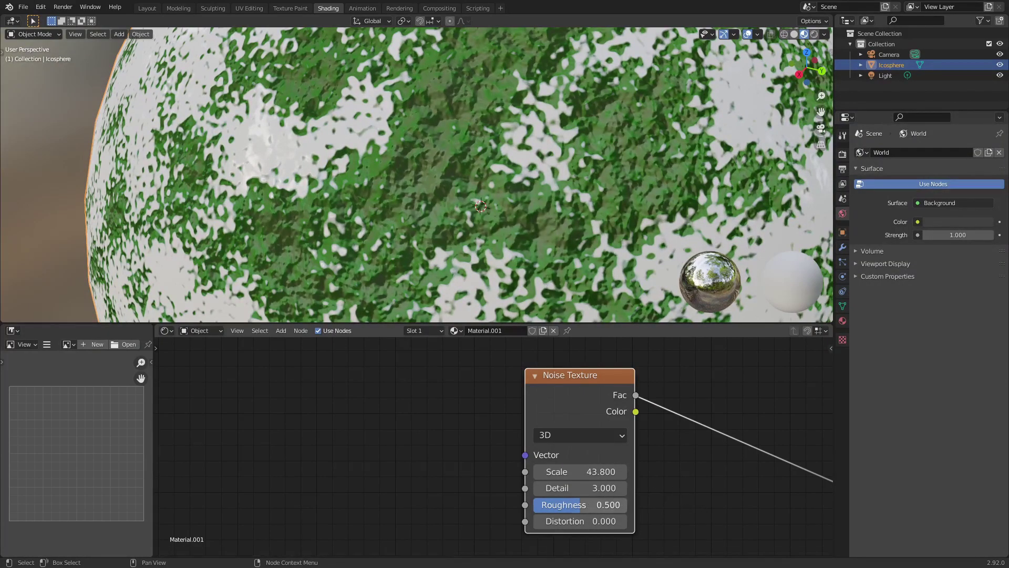
pyautogui.scroll(-3, 581, 212)
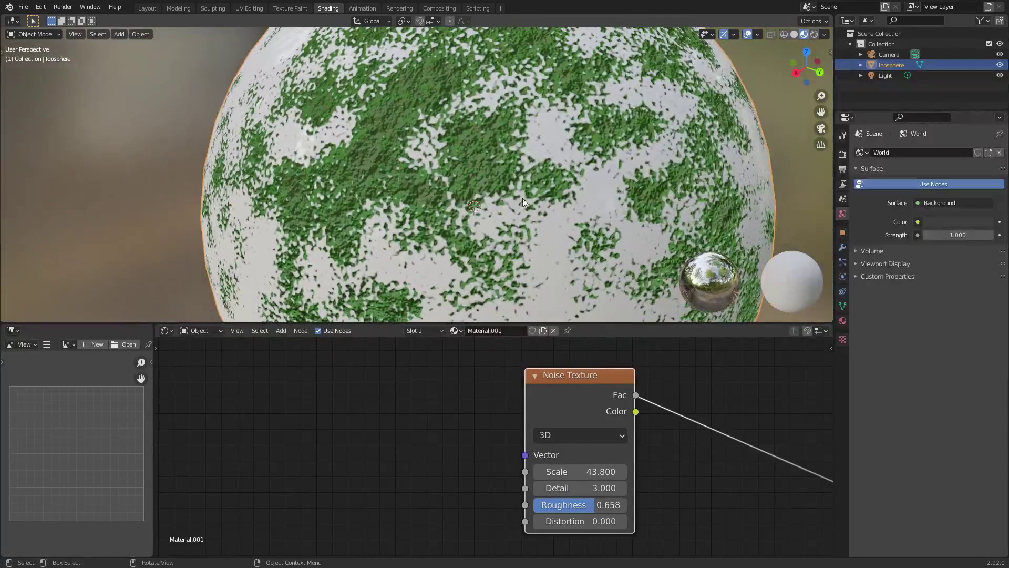
pyautogui.scroll(1, 525, 203)
# Move the duplicated Noise Texture closer to the Bump node and add a new Musgrave Texture node below it.
pyautogui.scroll(-8, 782, 450)
pyautogui.moveTo(799, 456); pyautogui.dragTo(699, 428, button='middle')
pyautogui.scroll(3, 544, 459)
pyautogui.moveTo(419, 385); pyautogui.dragTo(514, 361)
pyautogui.hotkey('shift', 'a')
pyautogui.click(349, 450)
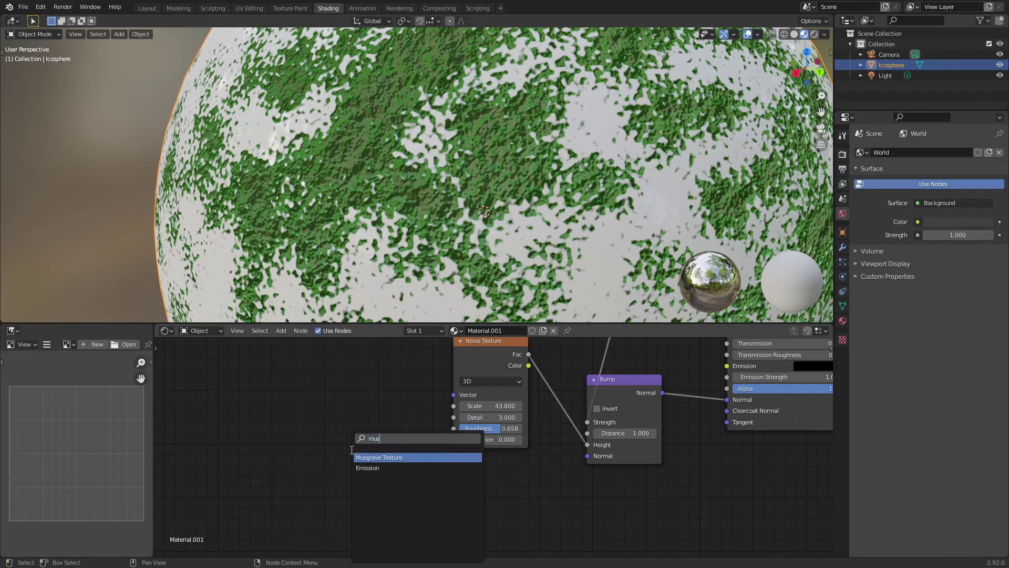
pyautogui.press('Return')
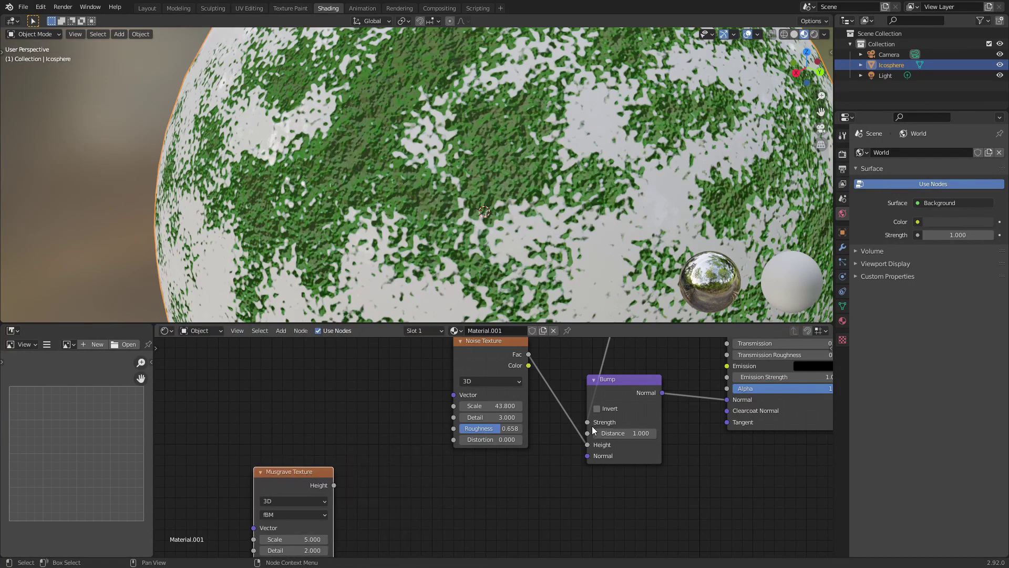
# Duplicate the Bump node below the original and connect the copy's Normal output to the original's Normal input.
pyautogui.click(615, 382)
pyautogui.hotkey('shift', 'd')
pyautogui.click(489, 507)
pyautogui.moveTo(539, 496); pyautogui.dragTo(545, 470, button='middle')
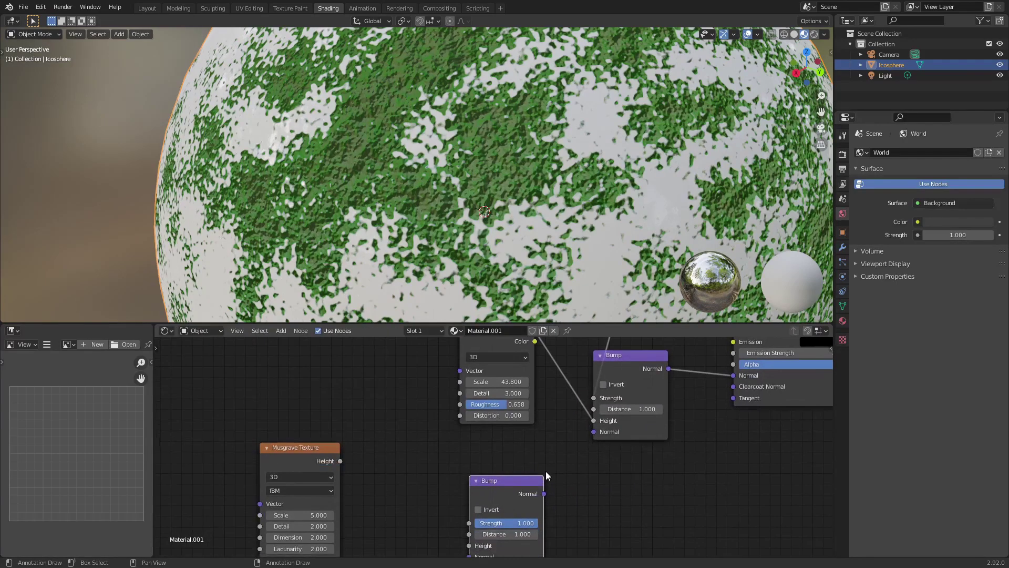
pyautogui.scroll(3, 536, 494)
pyautogui.moveTo(531, 506); pyautogui.dragTo(539, 475)
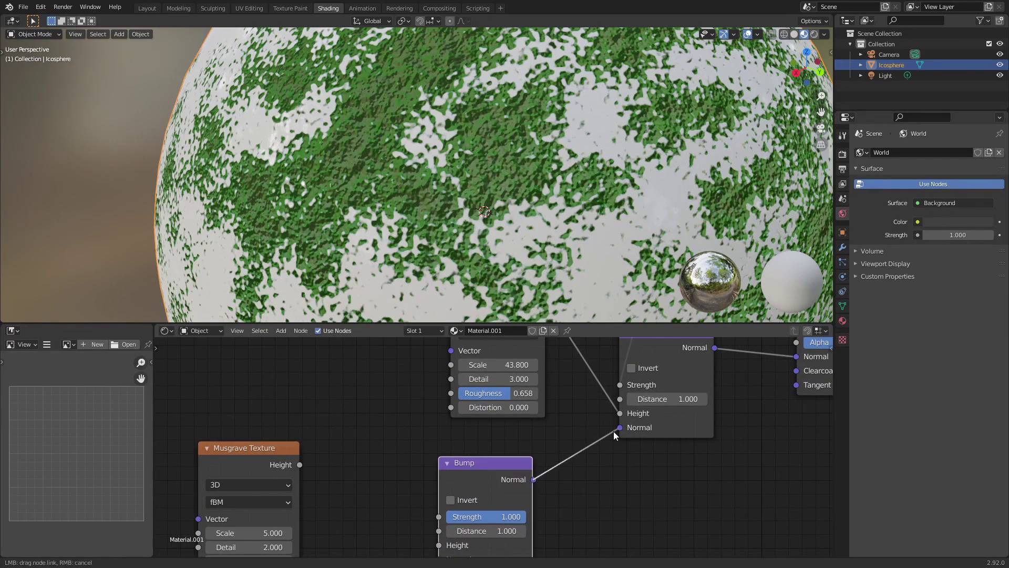
pyautogui.moveTo(613, 431); pyautogui.dragTo(613, 431)
# Connect the new Musgrave Texture's Height output to the second Bump node's Height and check the relief on the sphere.
pyautogui.moveTo(348, 476); pyautogui.dragTo(384, 379, button='middle')
pyautogui.scroll(2, 383, 378)
pyautogui.moveTo(330, 362); pyautogui.dragTo(503, 456)
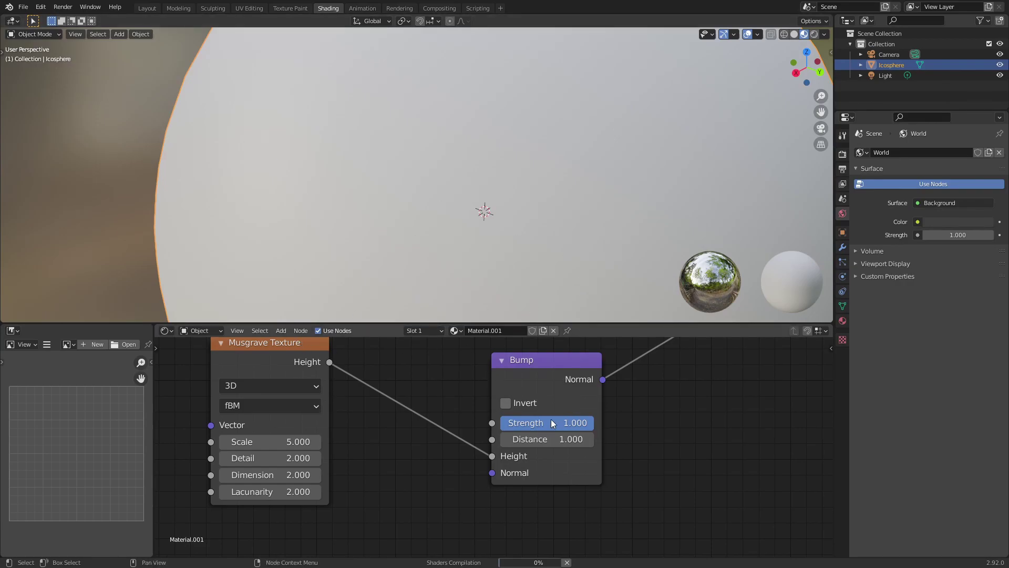
pyautogui.moveTo(407, 221); pyautogui.dragTo(461, 211, button='middle')
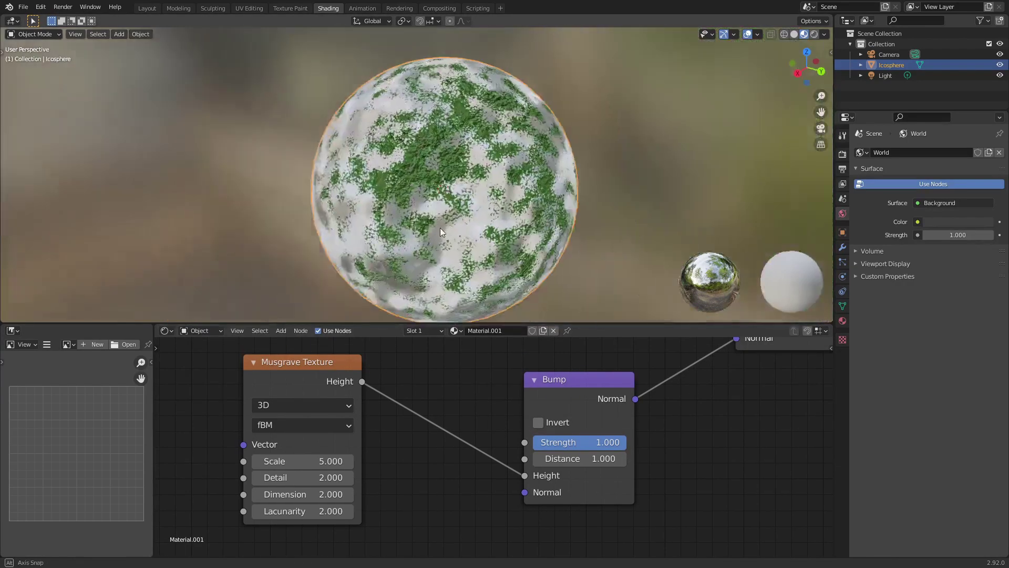
pyautogui.scroll(3, 468, 217)
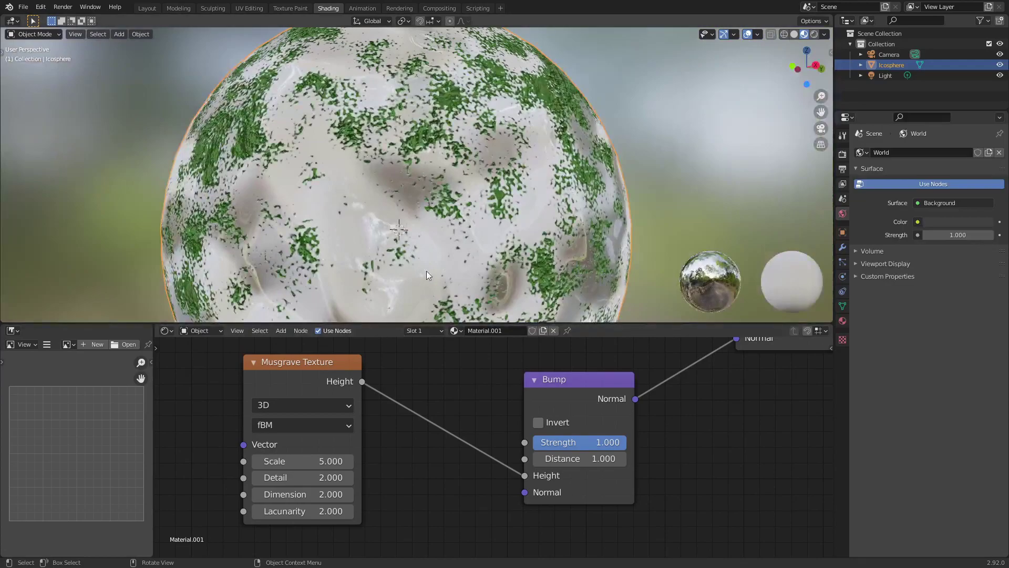
# Connect the lowest color ramp's Color output to the second Bump node's Strength input and check the relief on the sphere.
pyautogui.scroll(-5, 536, 459)
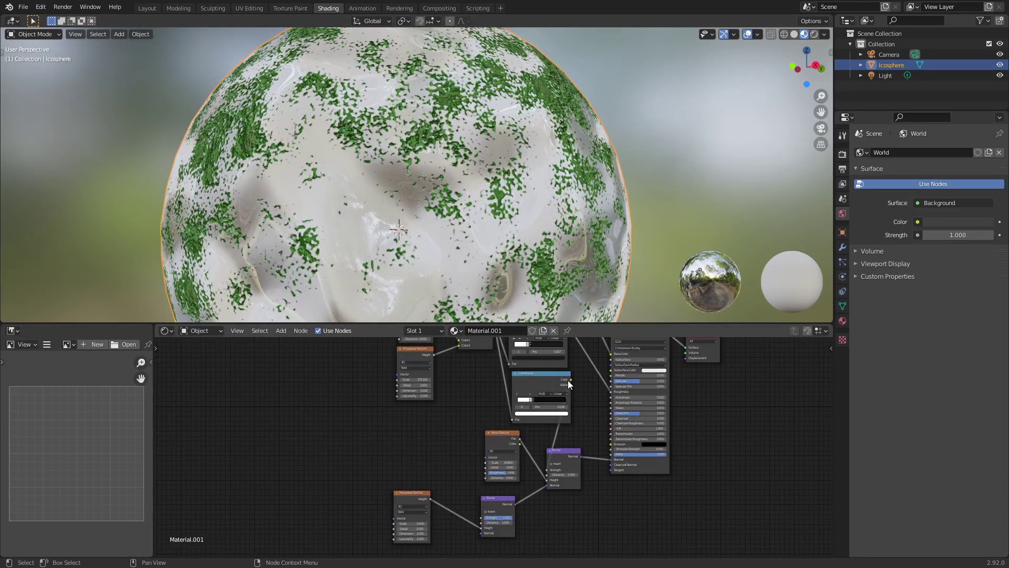
pyautogui.moveTo(570, 379); pyautogui.dragTo(554, 467)
pyautogui.moveTo(555, 467); pyautogui.dragTo(481, 517)
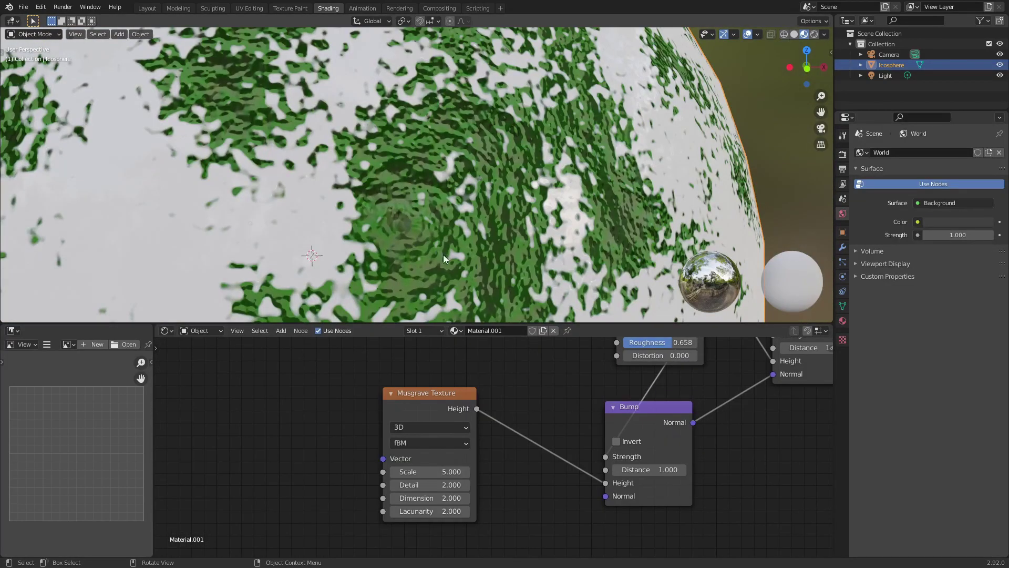
pyautogui.moveTo(443, 255); pyautogui.dragTo(267, 212, button='middle')
pyautogui.scroll(2, 493, 421)
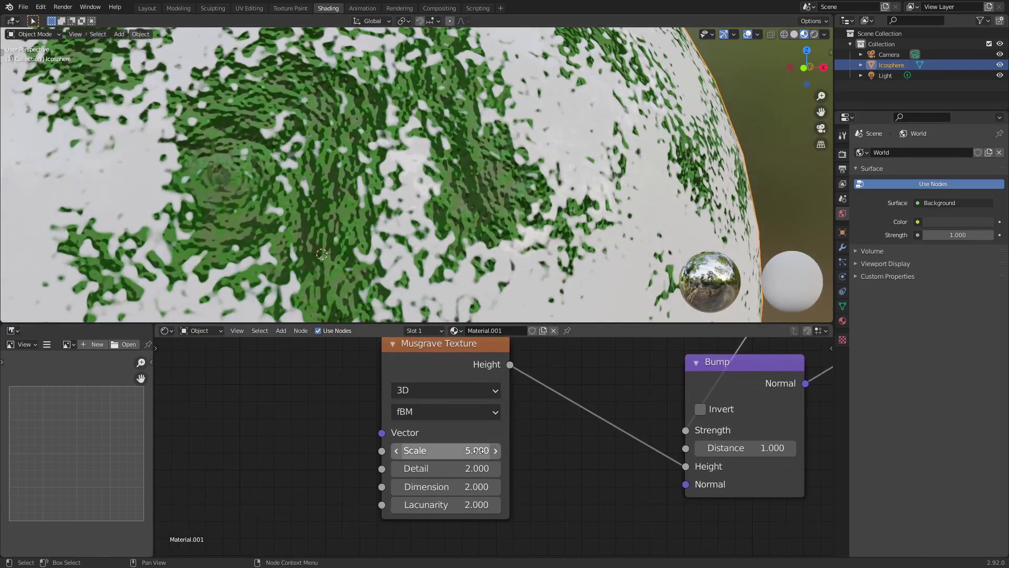
# Set the second Bump's Musgrave Texture to Scale 192.7, Detail 4, Dimension 1.1 and Lacunarity 1.7, then check the sphere's relief.
pyautogui.moveTo(420, 450); pyautogui.dragTo(998, 450)
pyautogui.click(471, 468)
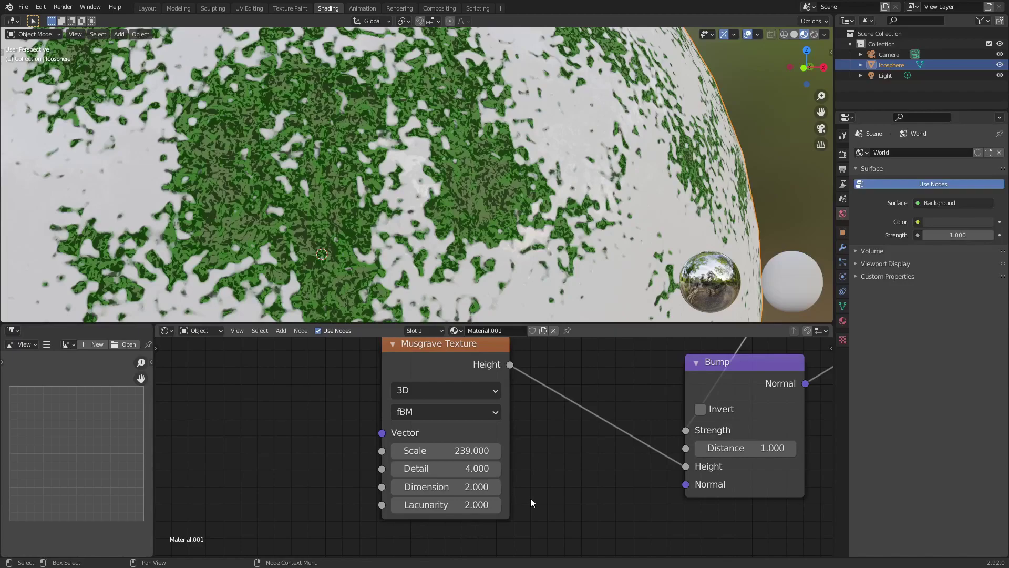
pyautogui.moveTo(462, 487); pyautogui.dragTo(428, 487)
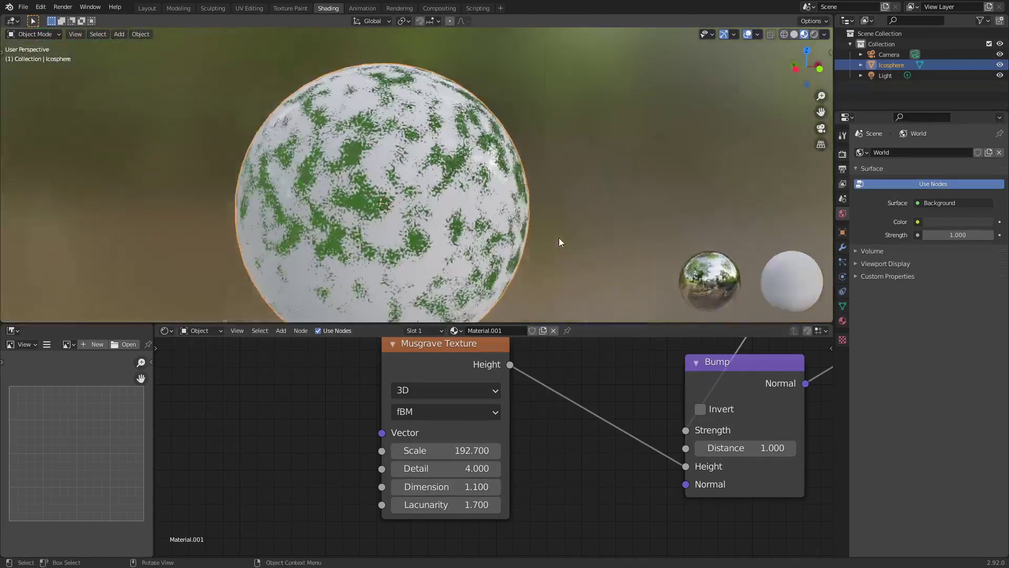
pyautogui.scroll(5, 559, 237)
pyautogui.scroll(-6, 543, 245)
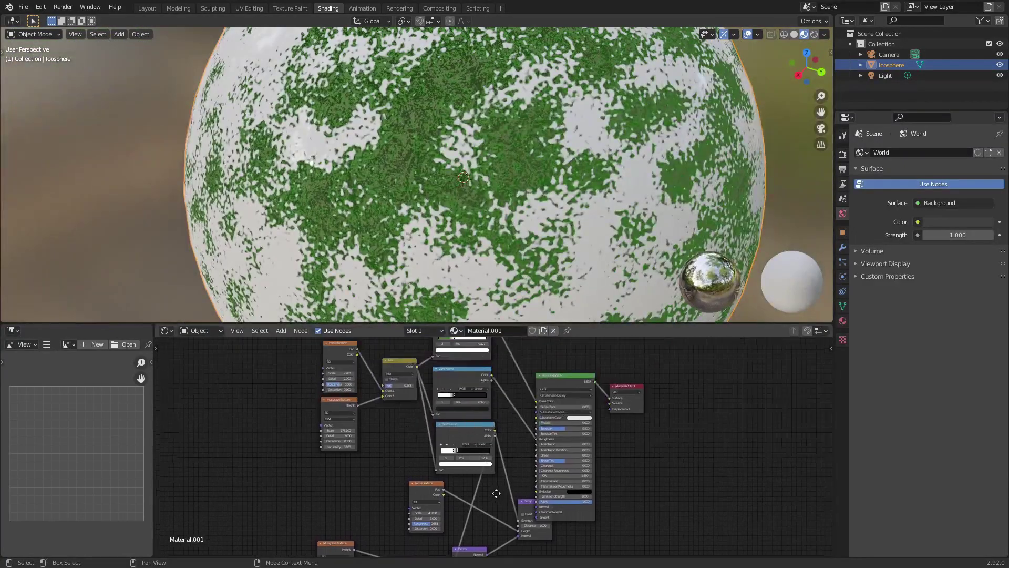
# Move both Bump nodes and their Noise and Musgrave textures away from the Principled BSDF, then inspect the sphere.
pyautogui.moveTo(496, 493); pyautogui.dragTo(513, 428, button='middle')
pyautogui.moveTo(301, 443); pyautogui.dragTo(554, 533)
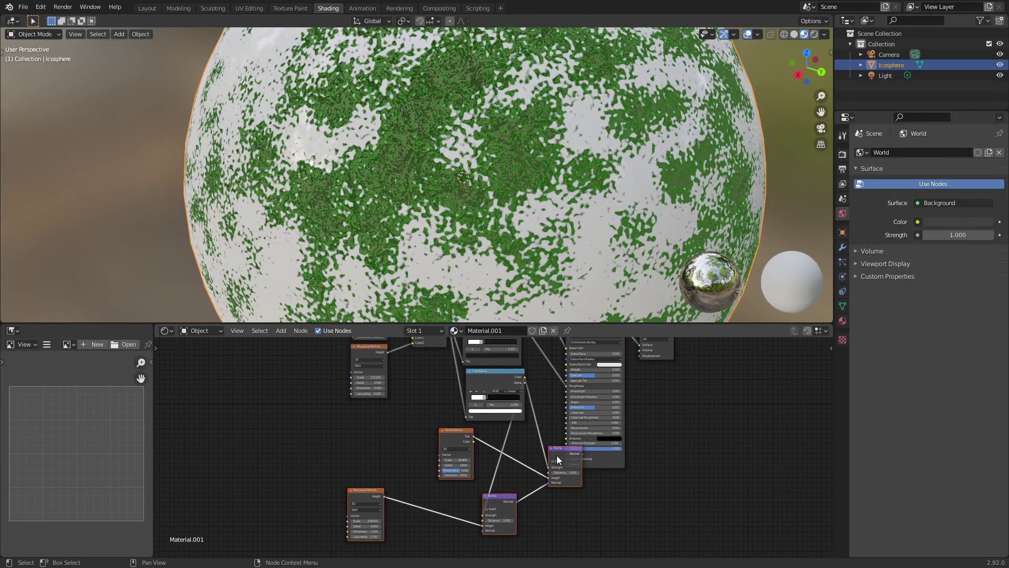
pyautogui.moveTo(556, 455); pyautogui.dragTo(500, 453)
pyautogui.moveTo(645, 239); pyautogui.dragTo(551, 179, button='middle')
pyautogui.scroll(2, 583, 211)
pyautogui.scroll(-1, 551, 178)
pyautogui.scroll(-7, 552, 195)
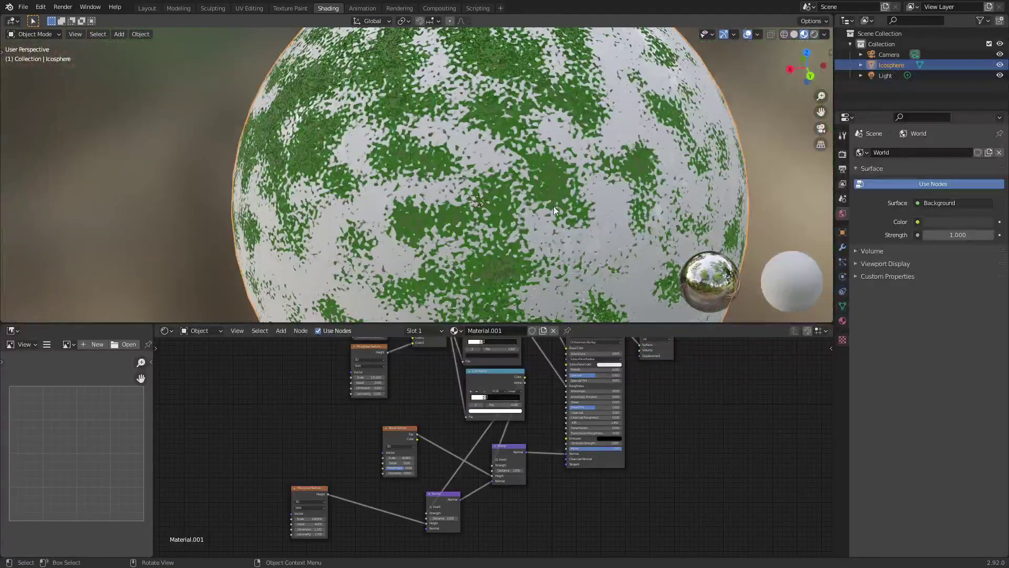
# Set the Musgrave Texture feeding the Mix node to Scale 164.8 and the Noise Texture above it to Scale 3.8.
pyautogui.moveTo(565, 449); pyautogui.dragTo(531, 370, button='middle')
pyautogui.scroll(6, 470, 447)
pyautogui.moveTo(490, 449); pyautogui.dragTo(553, 370, button='middle')
pyautogui.scroll(3, 504, 438)
pyautogui.moveTo(485, 481); pyautogui.dragTo(453, 481)
pyautogui.moveTo(488, 370); pyautogui.dragTo(515, 369)
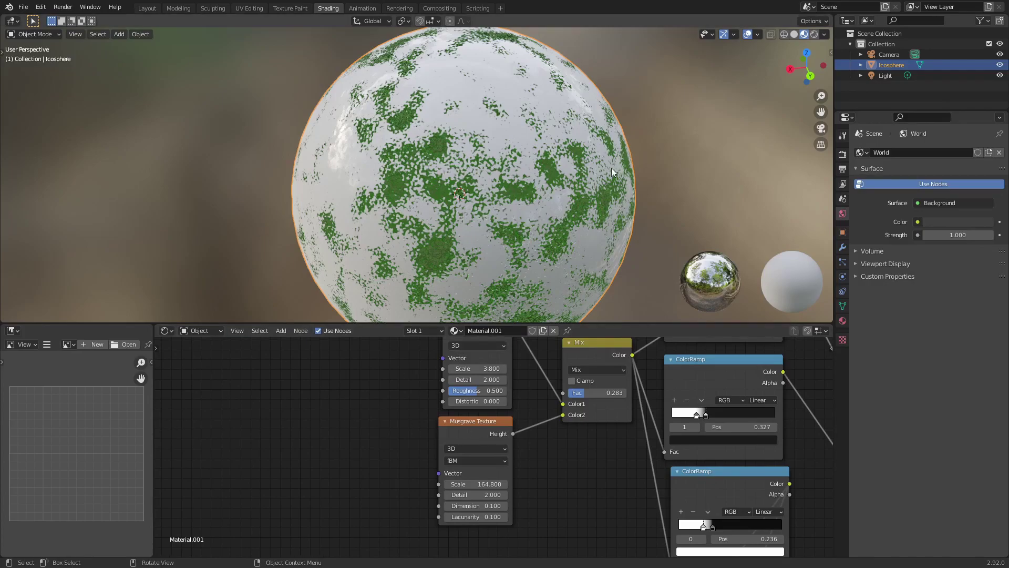
pyautogui.moveTo(612, 190); pyautogui.dragTo(570, 171, button='middle')
# Move the Principled BSDF node up beside the color ramps.
pyautogui.moveTo(551, 446); pyautogui.dragTo(527, 469, button='middle')
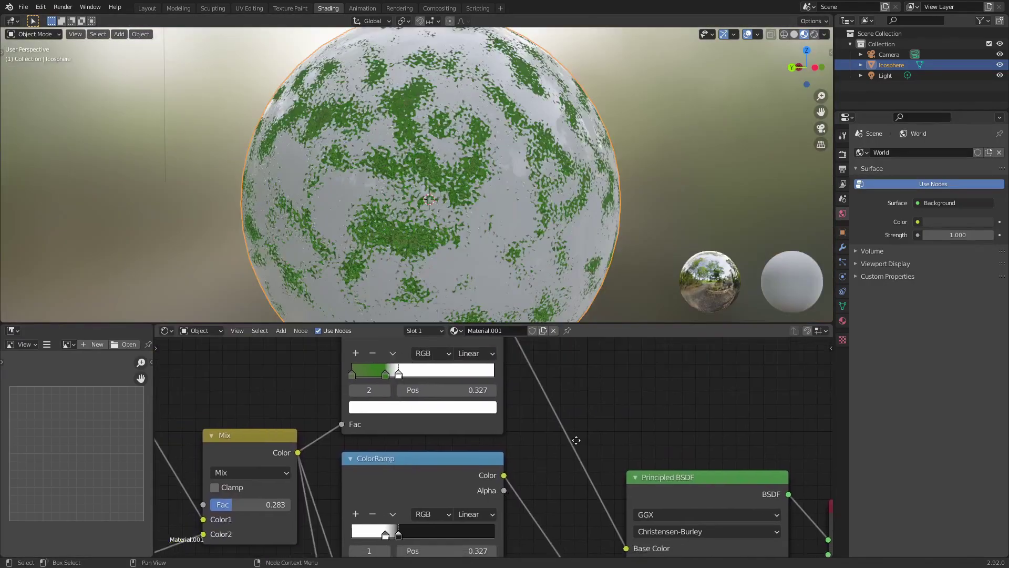
pyautogui.scroll(-7, 528, 469)
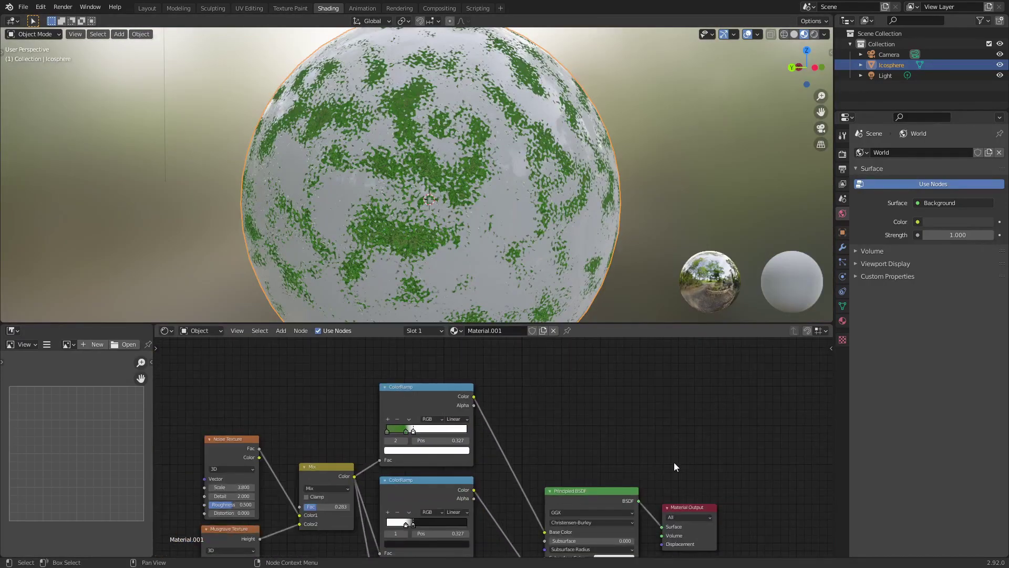
pyautogui.moveTo(657, 469); pyautogui.dragTo(663, 440, button='middle')
pyautogui.moveTo(554, 463); pyautogui.dragTo(554, 428)
pyautogui.moveTo(586, 461); pyautogui.dragTo(578, 360)
pyautogui.scroll(2, 512, 463)
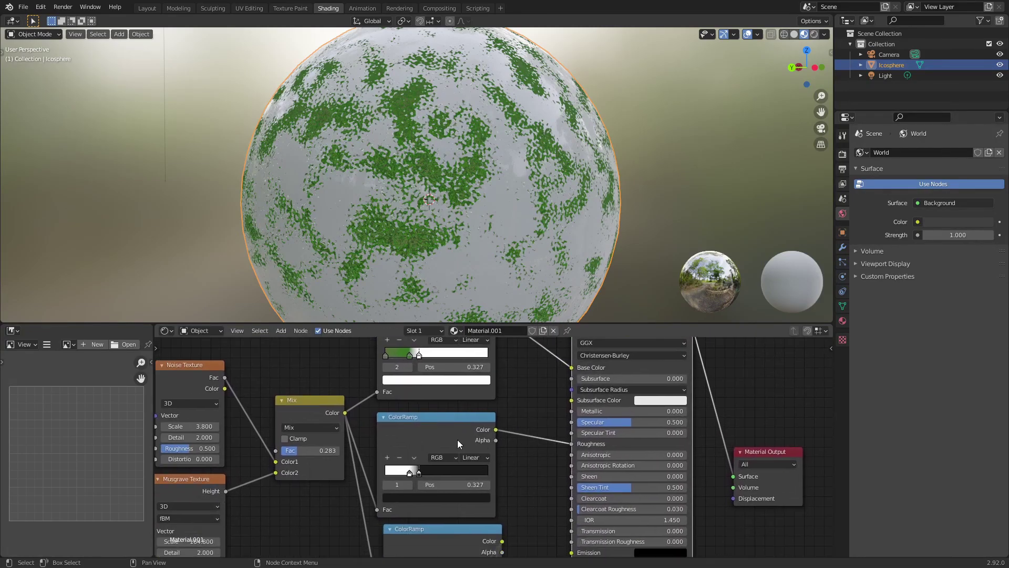
# Delete the two color ramps driving Base Color and Roughness, and move the Principled BSDF away from the remaining nodes.
pyautogui.moveTo(456, 437); pyautogui.dragTo(476, 431)
pyautogui.moveTo(567, 443); pyautogui.dragTo(542, 440)
pyautogui.click(453, 410)
pyautogui.press('x')
pyautogui.scroll(-7, 612, 444)
pyautogui.moveTo(604, 439); pyautogui.dragTo(496, 491, button='middle')
pyautogui.moveTo(544, 499); pyautogui.dragTo(640, 497)
pyautogui.moveTo(468, 424); pyautogui.dragTo(538, 437)
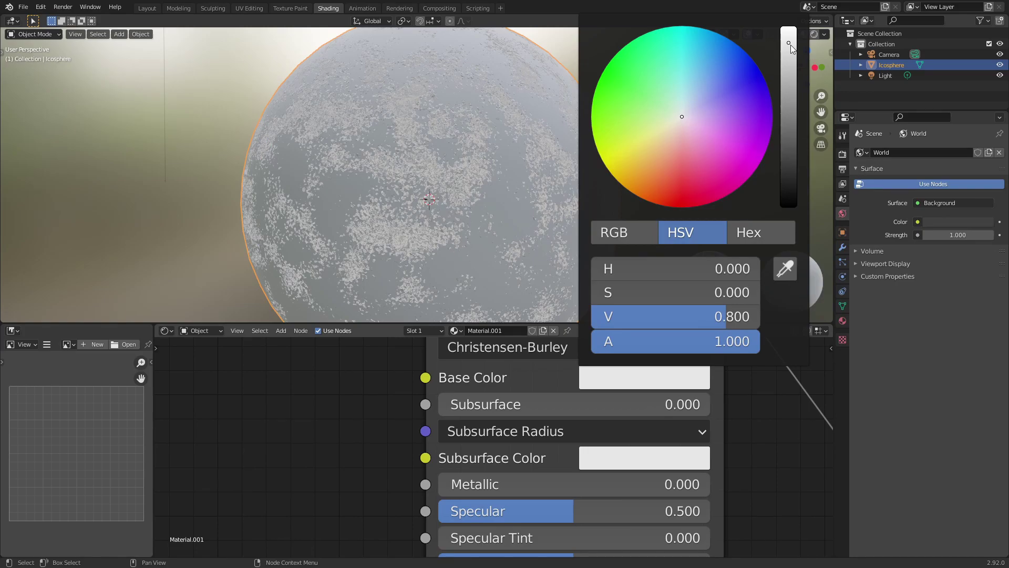
# Set the Principled BSDF's Base Color to bright blue and cut the link between the Bump node and its Normal input.
pyautogui.moveTo(791, 45); pyautogui.dragTo(788, 27)
pyautogui.moveTo(685, 108); pyautogui.dragTo(730, 45)
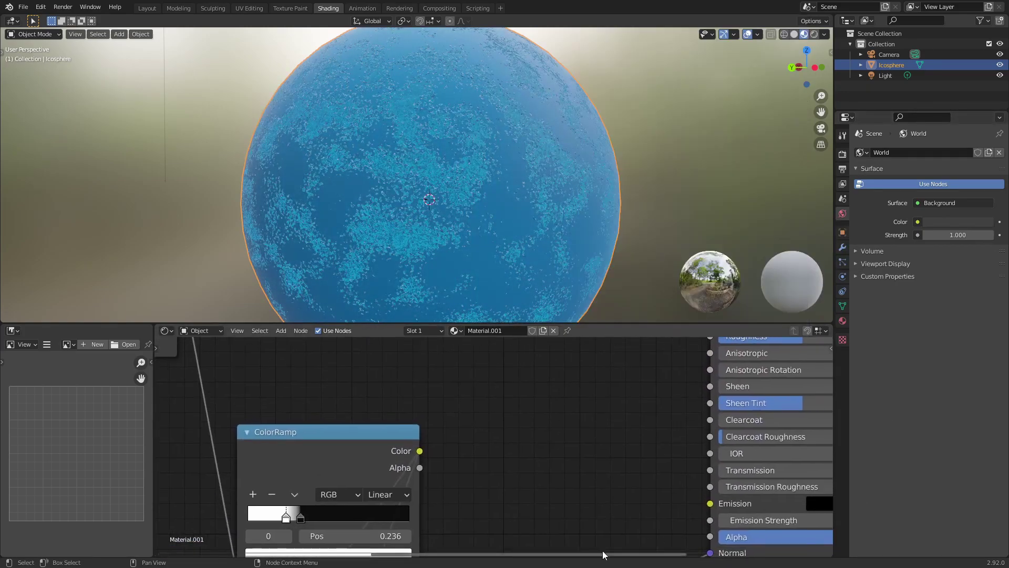
pyautogui.moveTo(603, 551); pyautogui.dragTo(604, 467, button='middle')
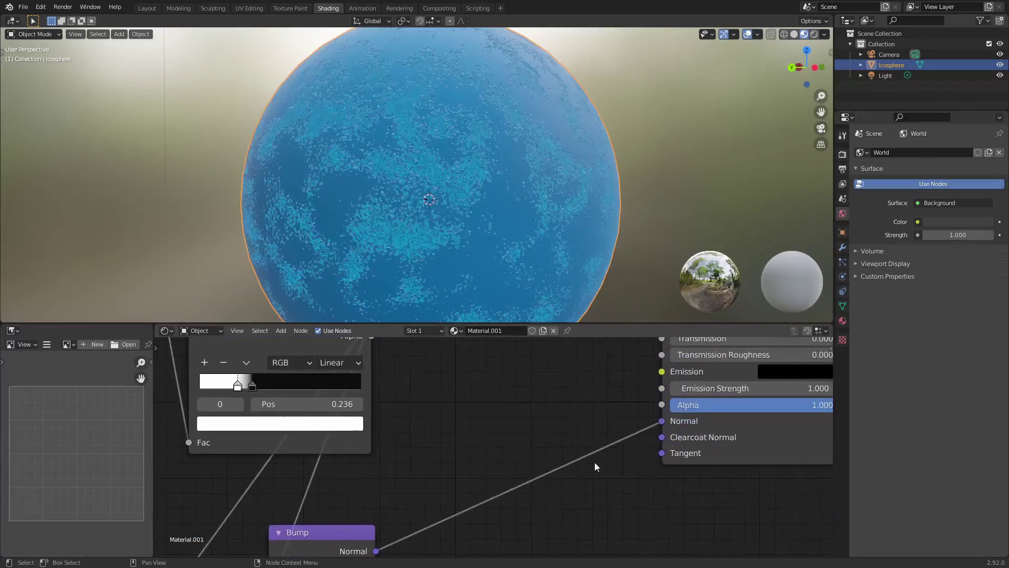
pyautogui.moveTo(592, 464); pyautogui.dragTo(555, 398)
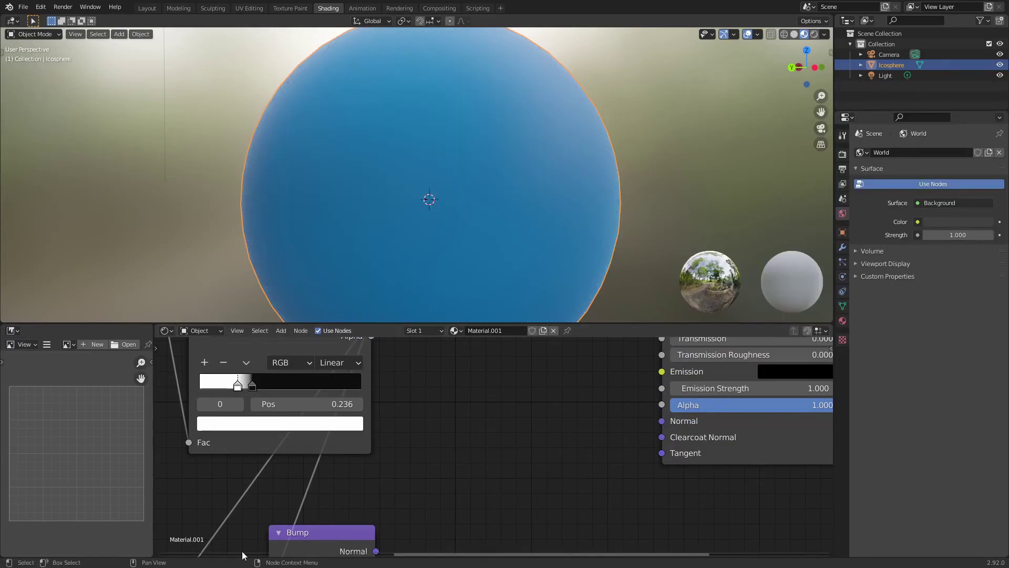
pyautogui.scroll(-5, 475, 434)
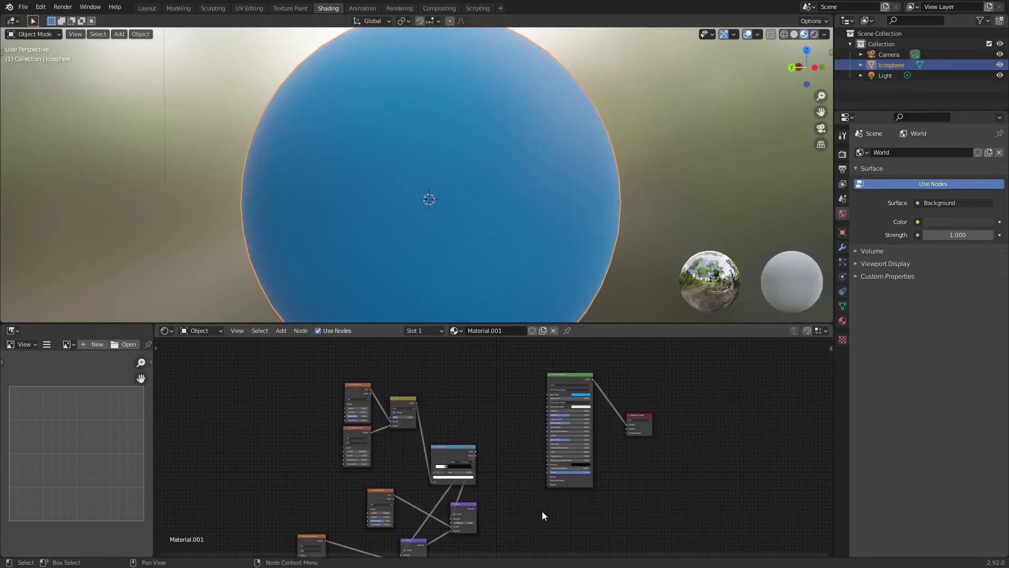
# Set the blue Principled BSDF's Roughness to 1.000 and check the sphere's shading.
pyautogui.scroll(2, 491, 446)
pyautogui.press('KP_Decimal')
pyautogui.moveTo(492, 532); pyautogui.dragTo(554, 531)
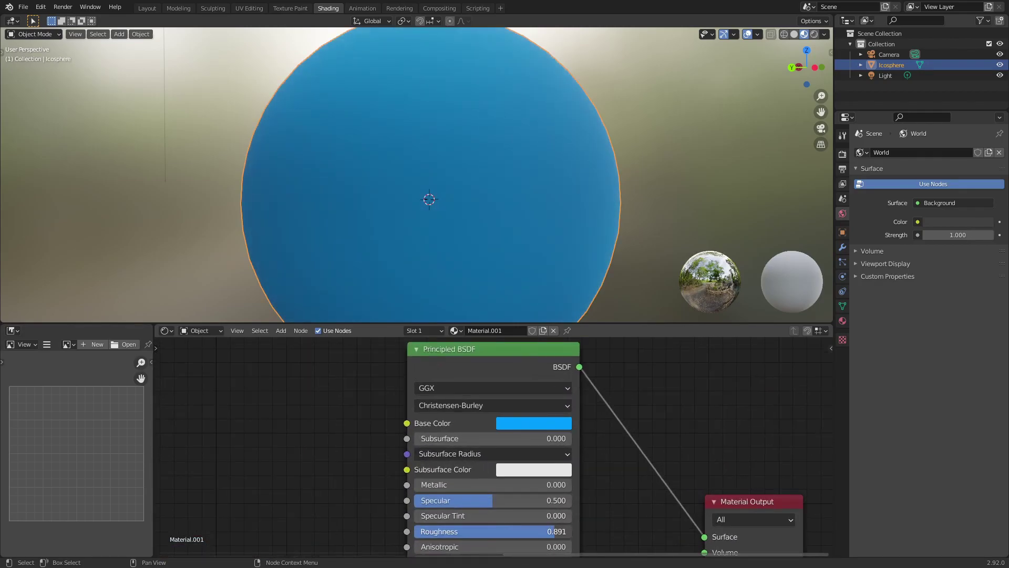
pyautogui.scroll(-5, 537, 141)
pyautogui.scroll(5, 592, 186)
pyautogui.moveTo(537, 141); pyautogui.dragTo(563, 200, button='middle')
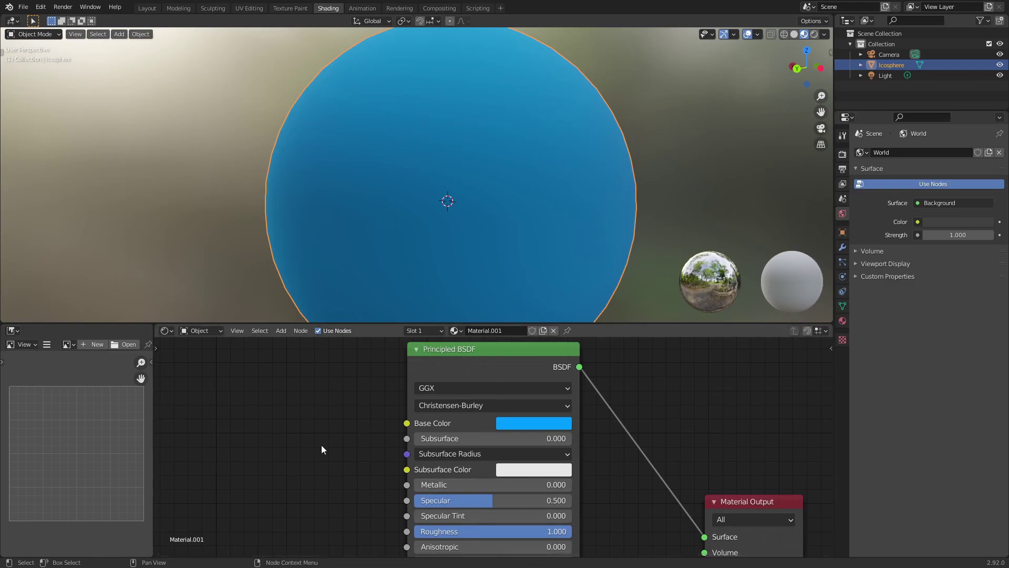
# Duplicate the blue Principled BSDF above the original and set the copy's Base Color to bright green.
pyautogui.scroll(-4, 528, 425)
pyautogui.scroll(-2, 528, 424)
pyautogui.moveTo(491, 444); pyautogui.dragTo(472, 513)
pyautogui.hotkey('shift', 'd')
pyautogui.click(468, 374)
pyautogui.scroll(9, 496, 403)
pyautogui.click(619, 475)
pyautogui.moveTo(644, 406); pyautogui.dragTo(690, 423)
# Move the bump nodes closer to the green Principled BSDF and connect the upper Bump's Normal output to its Normal input.
pyautogui.scroll(-10, 585, 395)
pyautogui.scroll(8, 580, 467)
pyautogui.scroll(-15, 559, 347)
pyautogui.moveTo(323, 377); pyautogui.dragTo(497, 555)
pyautogui.moveTo(487, 459); pyautogui.dragTo(474, 371)
pyautogui.scroll(5, 562, 447)
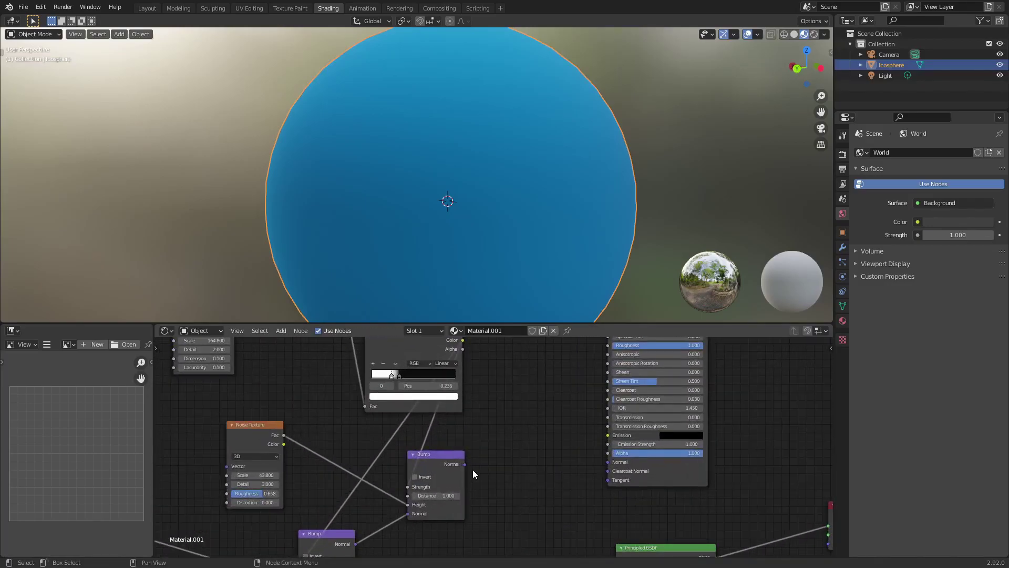
pyautogui.moveTo(465, 464); pyautogui.dragTo(610, 460)
# Delete the remaining color ramp that masks the strength of both Bump nodes.
pyautogui.moveTo(447, 427); pyautogui.dragTo(570, 385, button='middle')
pyautogui.scroll(3, 590, 456)
pyautogui.moveTo(593, 440); pyautogui.dragTo(507, 480, button='middle')
pyautogui.scroll(-8, 502, 471)
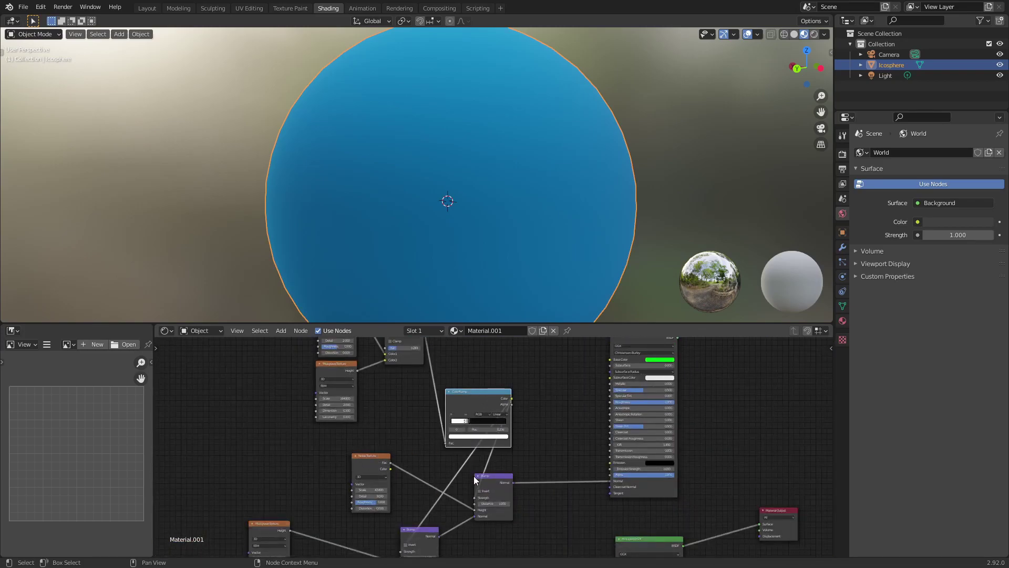
pyautogui.press('x')
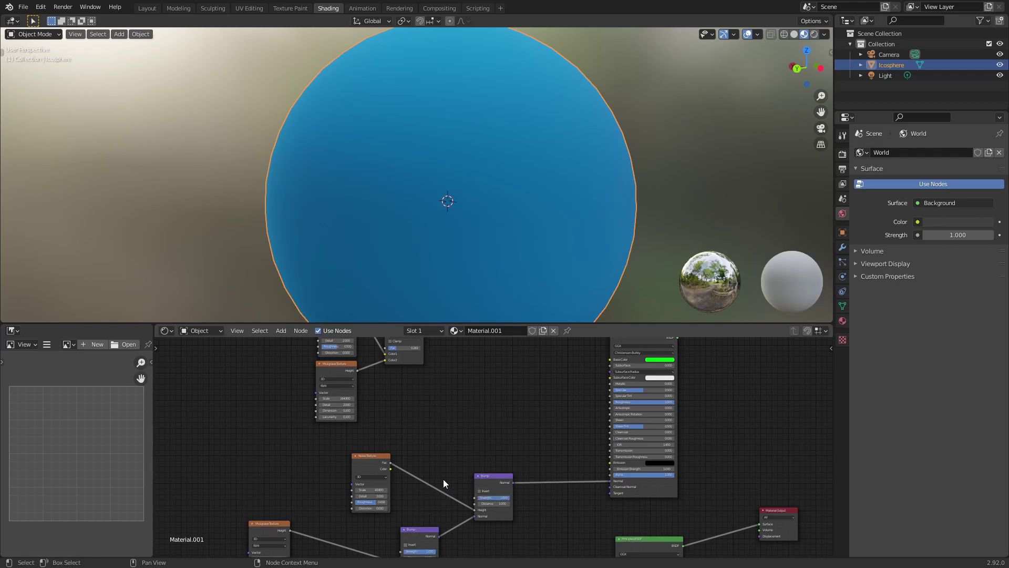
# Move the Noise, Musgrave and Mix mask nodes above the bump group and shift the green Principled BSDF down.
pyautogui.scroll(8, 497, 489)
pyautogui.moveTo(502, 504); pyautogui.dragTo(571, 398, button='middle')
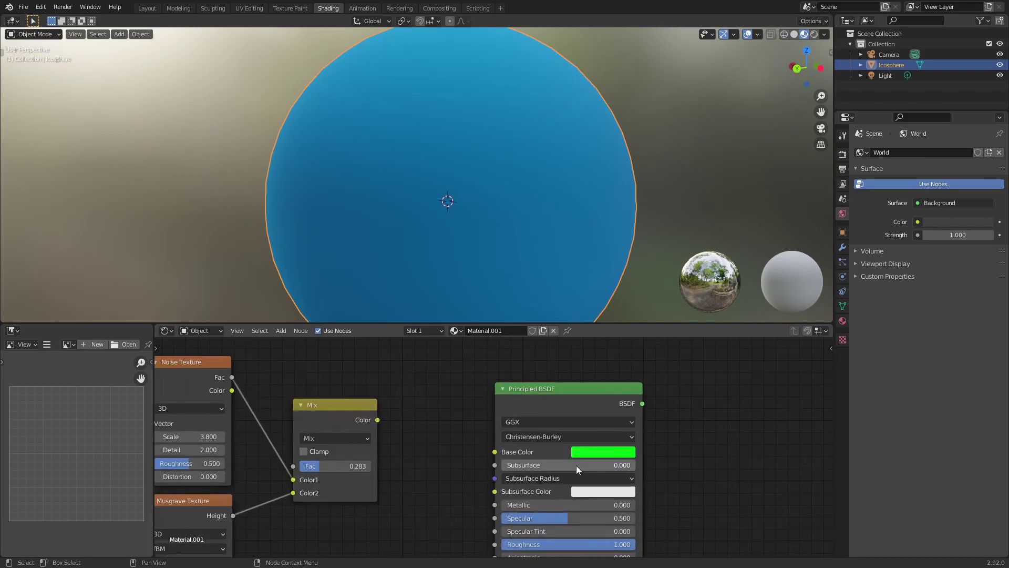
pyautogui.scroll(-11, 410, 427)
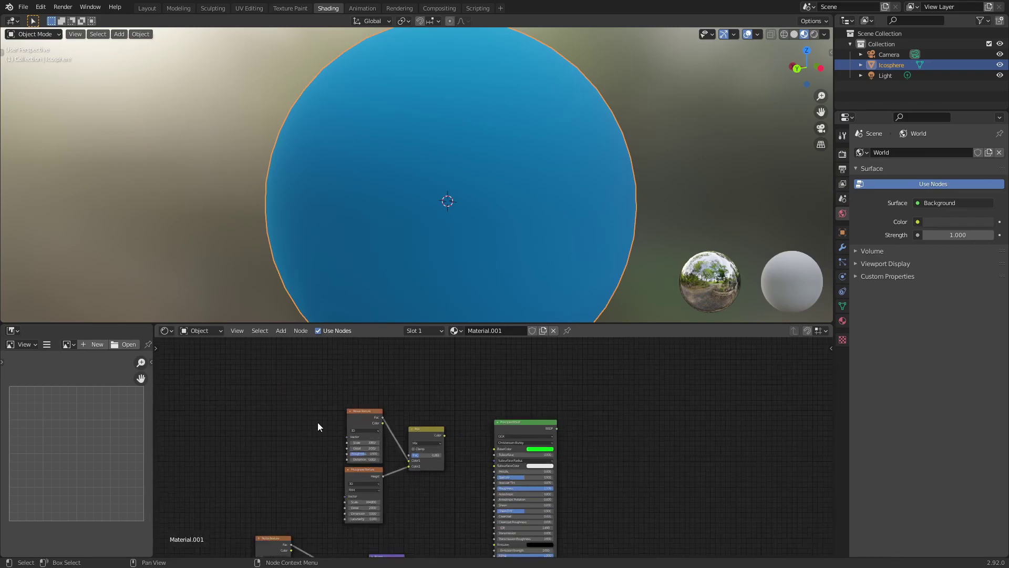
pyautogui.moveTo(317, 421); pyautogui.dragTo(473, 497)
pyautogui.moveTo(439, 435); pyautogui.dragTo(413, 397)
pyautogui.scroll(-3, 472, 423)
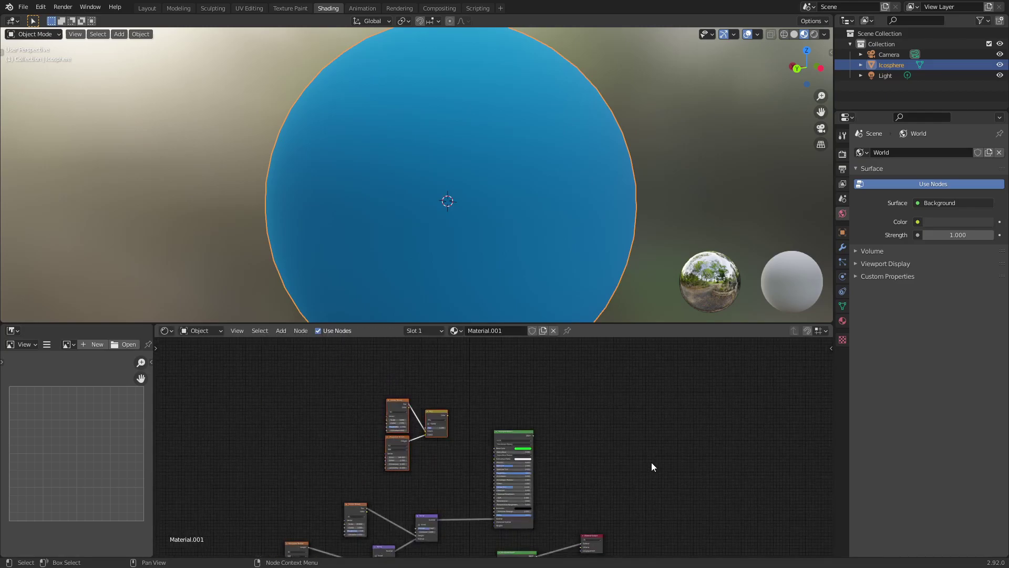
pyautogui.moveTo(508, 430); pyautogui.dragTo(500, 452)
# Add a Mix Shader node above the green Principled BSDF.
pyautogui.hotkey('shift', 'a')
pyautogui.click(502, 406)
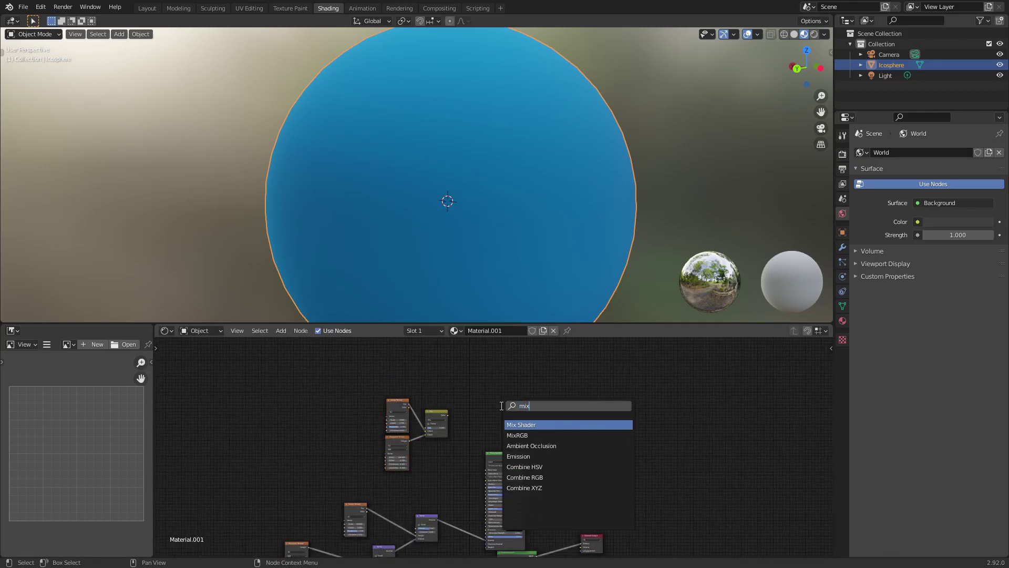
pyautogui.press('Return')
# Connect the Mix node's Color output to the Mix Shader's Fac and the green Principled BSDF to its first Shader input.
pyautogui.scroll(3, 525, 410)
pyautogui.moveTo(377, 410); pyautogui.dragTo(314, 475, button='middle')
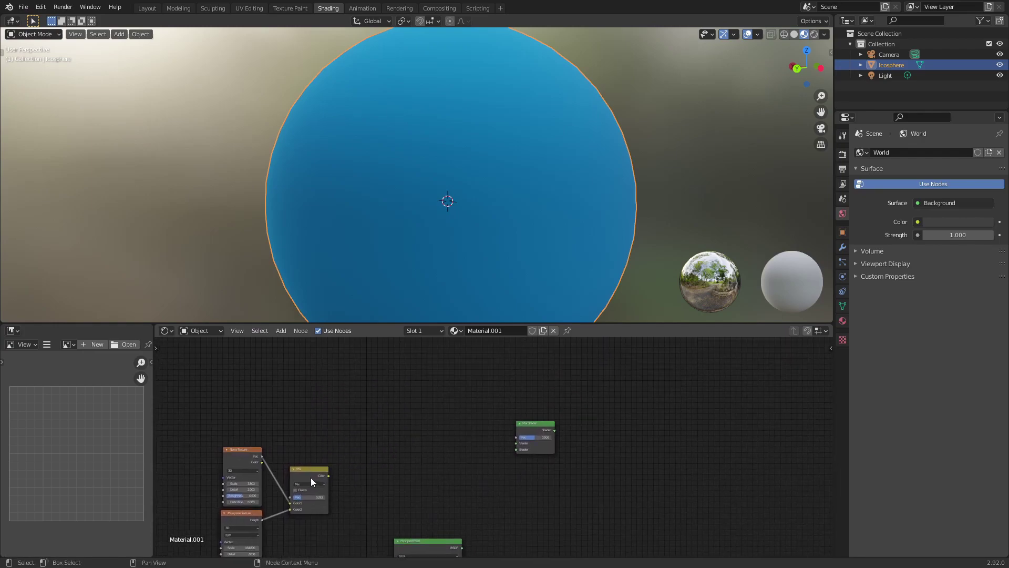
pyautogui.moveTo(348, 471); pyautogui.dragTo(516, 437)
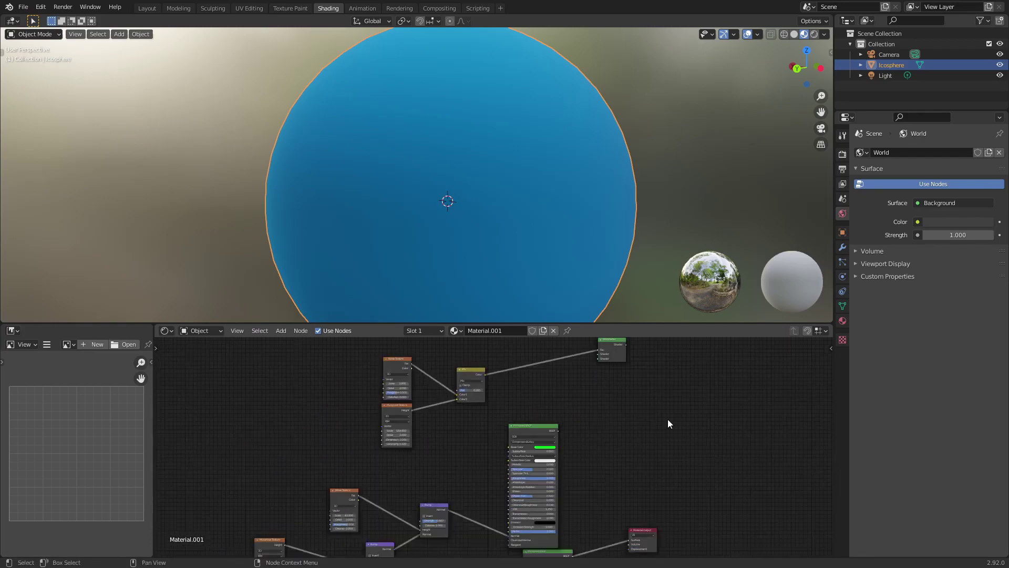
pyautogui.moveTo(668, 418); pyautogui.dragTo(601, 460, button='middle')
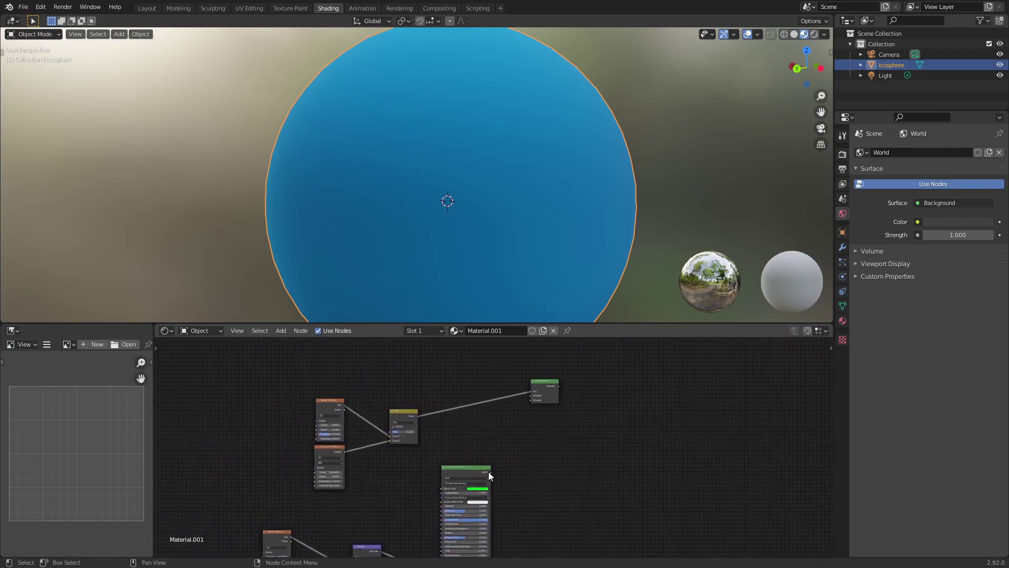
pyautogui.moveTo(526, 394); pyautogui.dragTo(529, 395)
# Connect the blue Principled BSDF to the Mix Shader's second Shader input and link the Mix Shader to the Material Output.
pyautogui.moveTo(581, 467); pyautogui.dragTo(582, 349, button='middle')
pyautogui.moveTo(539, 434); pyautogui.dragTo(526, 479, button='middle')
pyautogui.moveTo(494, 522); pyautogui.dragTo(509, 443)
pyautogui.moveTo(594, 411); pyautogui.dragTo(575, 502, button='middle')
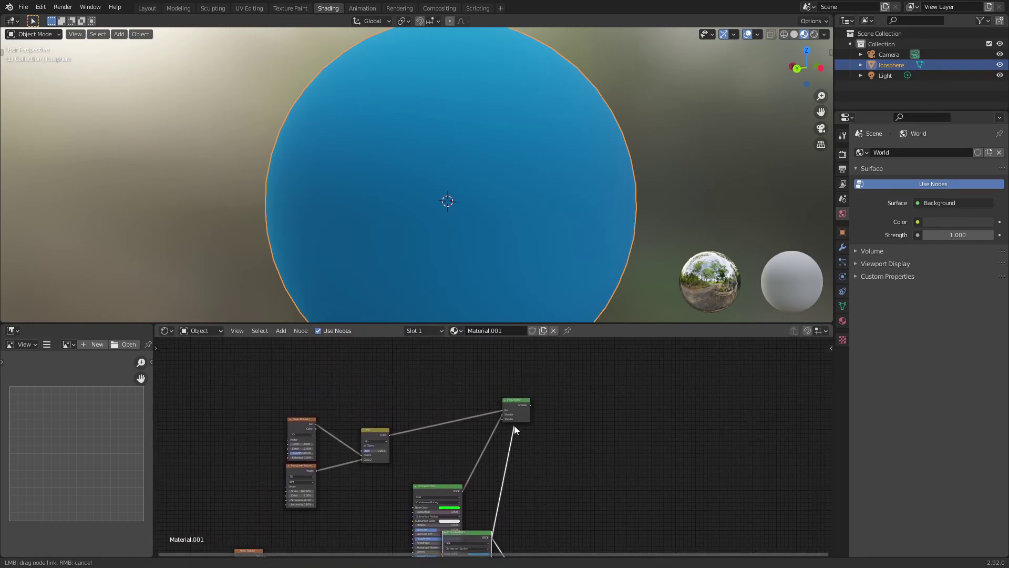
pyautogui.moveTo(502, 419); pyautogui.dragTo(503, 419)
pyautogui.keyDown('ctrl'); pyautogui.keyDown('shift'); pyautogui.click(513, 403); pyautogui.keyUp('shift'); pyautogui.keyUp('ctrl')
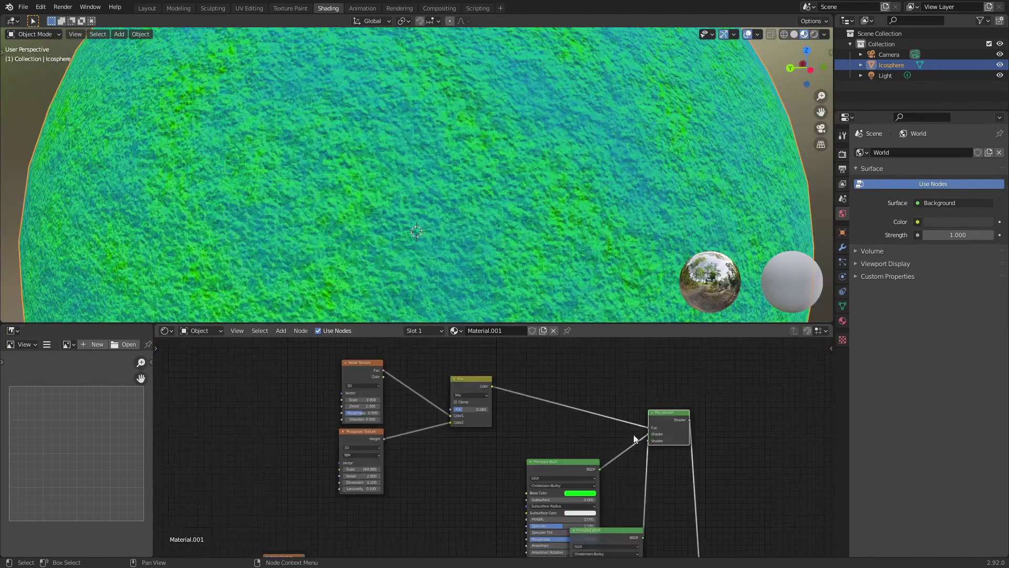
pyautogui.moveTo(587, 436); pyautogui.dragTo(583, 320, button='middle')
pyautogui.moveTo(435, 491); pyautogui.dragTo(451, 555, button='middle')
pyautogui.moveTo(525, 410); pyautogui.dragTo(440, 483, button='middle')
pyautogui.scroll(5, 480, 448)
pyautogui.hotkey('shift', 'a')
pyautogui.hotkey('ctrl', 'z')
pyautogui.hotkey('ctrl', 'z')
pyautogui.keyDown('ctrl'); pyautogui.scroll(-14, 539, 417); pyautogui.keyUp('ctrl')
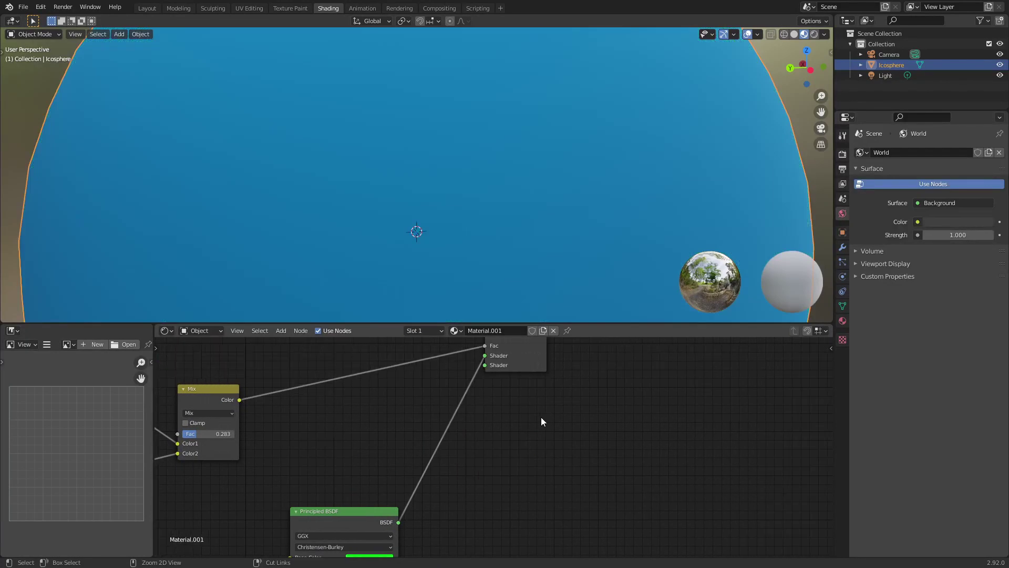
pyautogui.scroll(-12, 479, 425)
pyautogui.hotkey('ctrl', 'z')
pyautogui.hotkey('ctrl', 'z')
pyautogui.hotkey('ctrl', 'z')
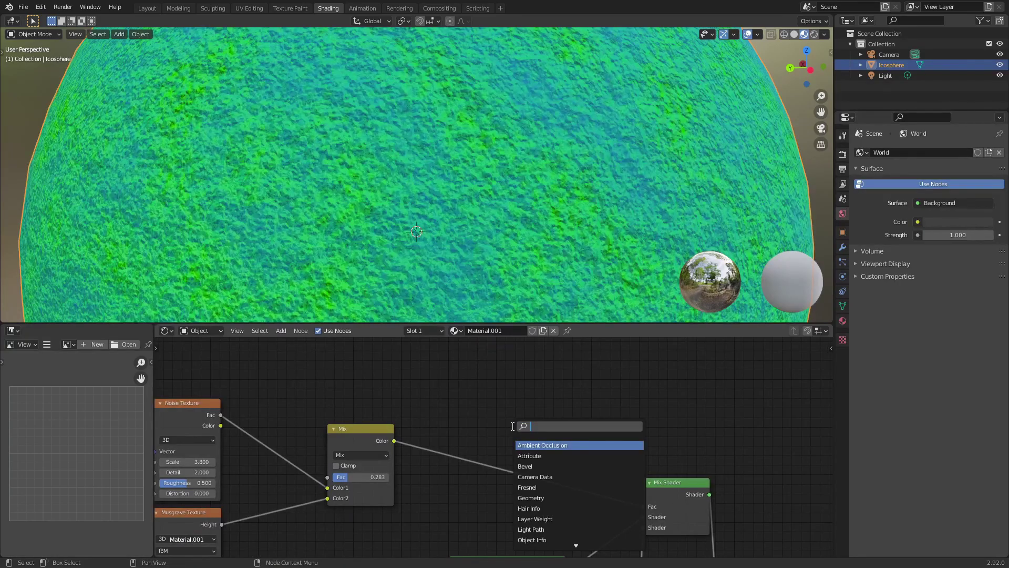
# Insert a ColorRamp on the link between the Mix node's Color output and the Mix Shader's Fac input.
pyautogui.write('coloi')
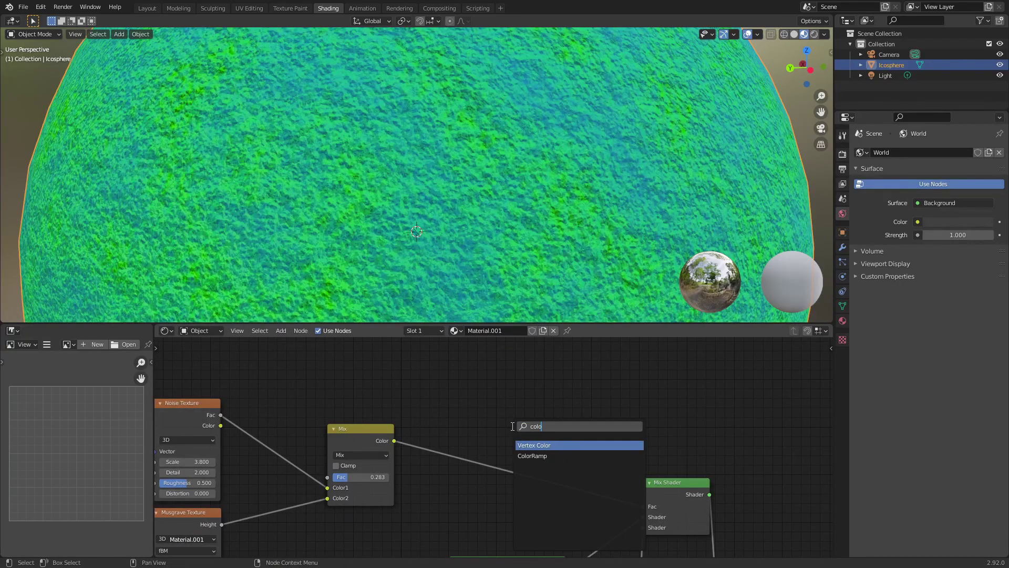
pyautogui.click(623, 459)
pyautogui.click(567, 446)
pyautogui.scroll(6, 589, 489)
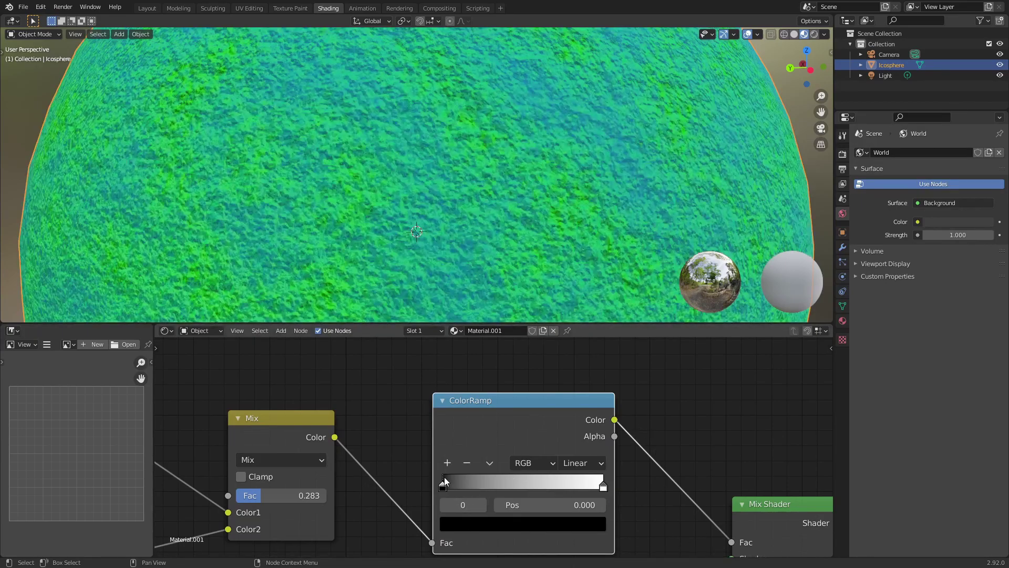
# Sharpen the mask by moving the ramp's black stop inward and its white stop to position 0.364, then inspect the sphere.
pyautogui.moveTo(444, 481); pyautogui.dragTo(482, 482)
pyautogui.moveTo(603, 482); pyautogui.dragTo(501, 480)
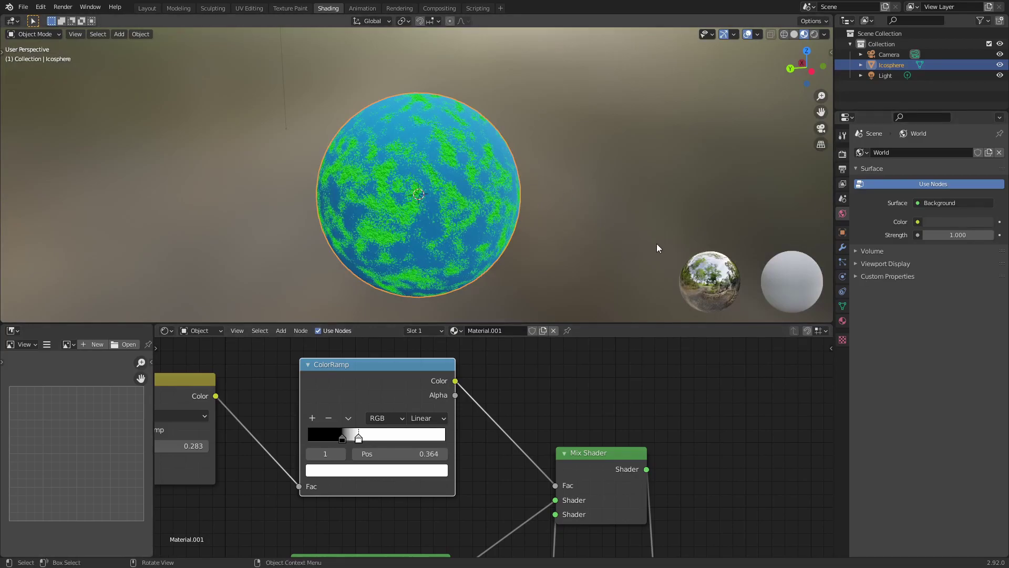
pyautogui.scroll(4, 441, 166)
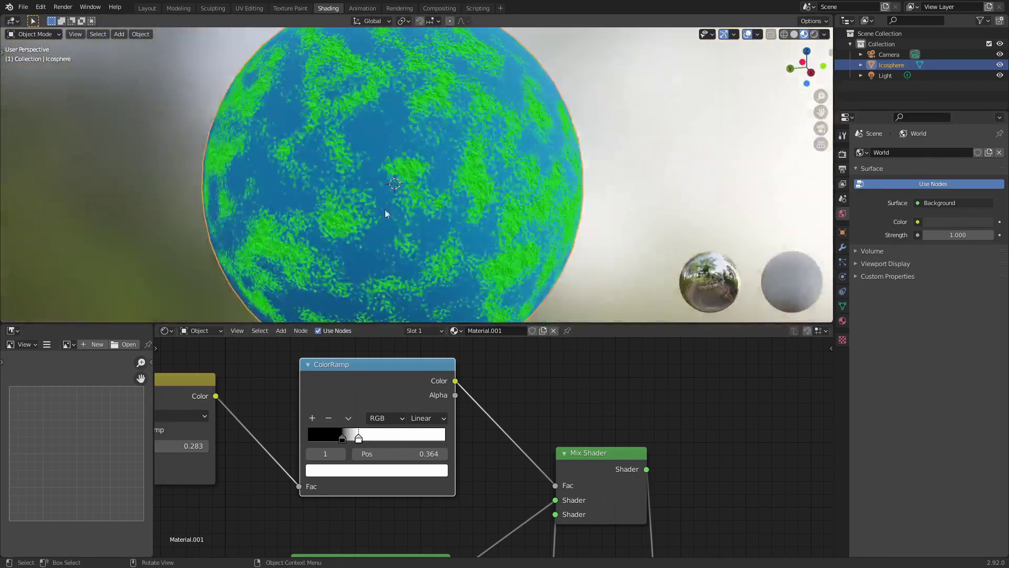
pyautogui.scroll(-4, 510, 279)
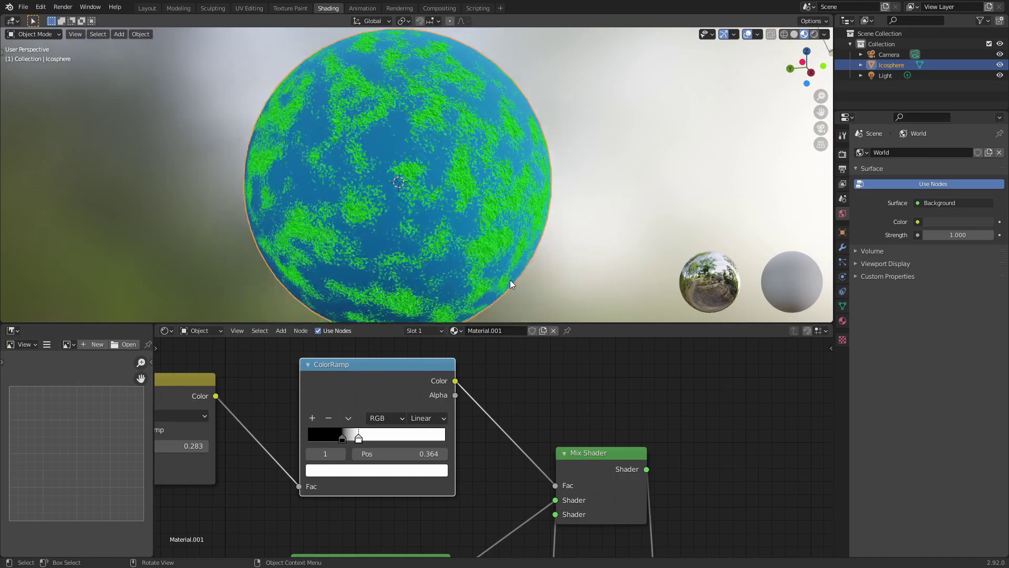
# Move the blue Principled BSDF well below the green one and nudge the green Principled BSDF up under the ColorRamp.
pyautogui.scroll(-3, 541, 408)
pyautogui.moveTo(604, 472)
pyautogui.mouseDown(button='middle')
pyautogui.moveTo(617, 477)
pyautogui.moveTo(614, 457)
pyautogui.mouseUp(button='middle')
pyautogui.scroll(-5, 612, 458)
pyautogui.moveTo(491, 396); pyautogui.dragTo(497, 525)
pyautogui.moveTo(544, 489); pyautogui.dragTo(547, 395, button='middle')
pyautogui.scroll(-2, 547, 395)
pyautogui.moveTo(587, 427); pyautogui.dragTo(588, 552, button='middle')
pyautogui.scroll(-3, 534, 463)
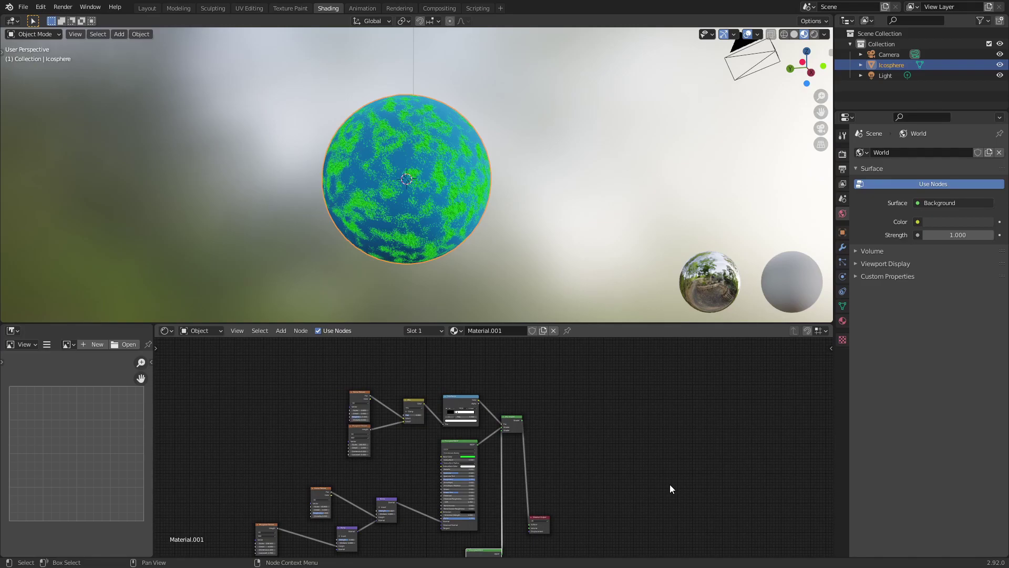
pyautogui.scroll(2, 641, 440)
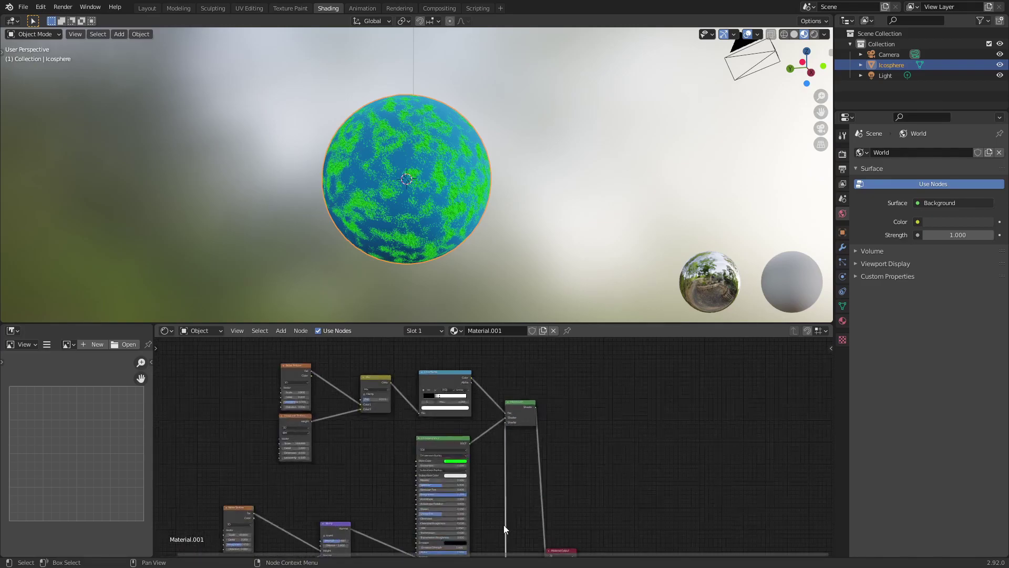
pyautogui.moveTo(422, 441); pyautogui.dragTo(432, 435)
# Review the node layout around the green Principled BSDF and its bump branch, and inspect the sphere closer from another angle.
pyautogui.scroll(-5, 546, 479)
pyautogui.moveTo(547, 479); pyautogui.dragTo(503, 419, button='middle')
pyautogui.scroll(4, 549, 440)
pyautogui.moveTo(565, 442); pyautogui.dragTo(616, 565, button='middle')
pyautogui.scroll(-7, 557, 450)
pyautogui.moveTo(558, 455); pyautogui.dragTo(623, 345, button='middle')
pyautogui.scroll(3, 455, 369)
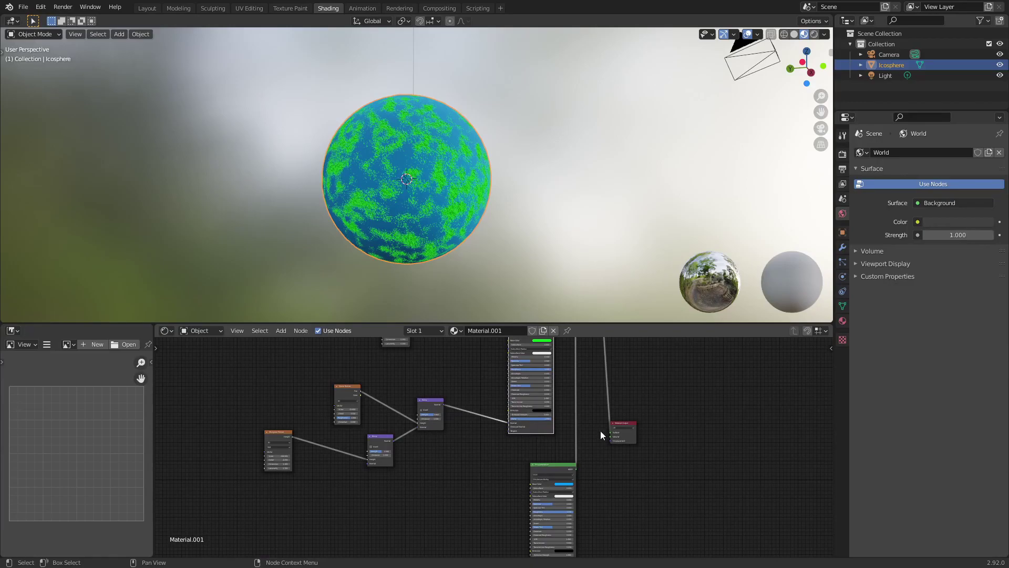
pyautogui.moveTo(469, 408); pyautogui.dragTo(547, 428, button='middle')
pyautogui.scroll(8, 650, 434)
pyautogui.scroll(4, 550, 426)
pyautogui.moveTo(626, 402); pyautogui.dragTo(457, 446, button='middle')
pyautogui.moveTo(557, 412); pyautogui.dragTo(537, 556, button='middle')
pyautogui.moveTo(568, 439); pyautogui.dragTo(622, 540, button='middle')
pyautogui.moveTo(408, 445); pyautogui.dragTo(431, 440)
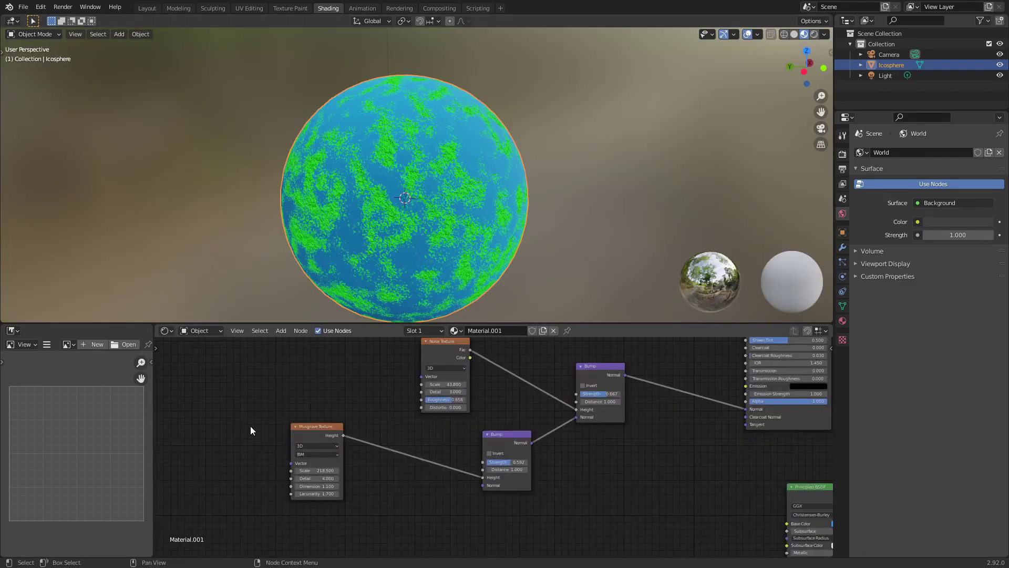
# Move the bump branch's Musgrave and Noise Texture nodes closer to the Bump nodes they feed.
pyautogui.moveTo(246, 408); pyautogui.dragTo(459, 499)
pyautogui.moveTo(442, 357); pyautogui.dragTo(521, 364)
pyautogui.click(594, 441)
# Select the Noise, Musgrave and both Bump nodes of the bump branch and move them together closer to the green Principled BSDF.
pyautogui.scroll(-6, 594, 441)
pyautogui.moveTo(697, 442); pyautogui.dragTo(525, 508, button='middle')
pyautogui.scroll(-7, 510, 505)
pyautogui.moveTo(456, 489); pyautogui.dragTo(483, 457, button='middle')
pyautogui.scroll(5, 476, 457)
pyautogui.moveTo(299, 427); pyautogui.dragTo(483, 492)
pyautogui.moveTo(477, 455); pyautogui.dragTo(523, 404)
pyautogui.scroll(6, 578, 459)
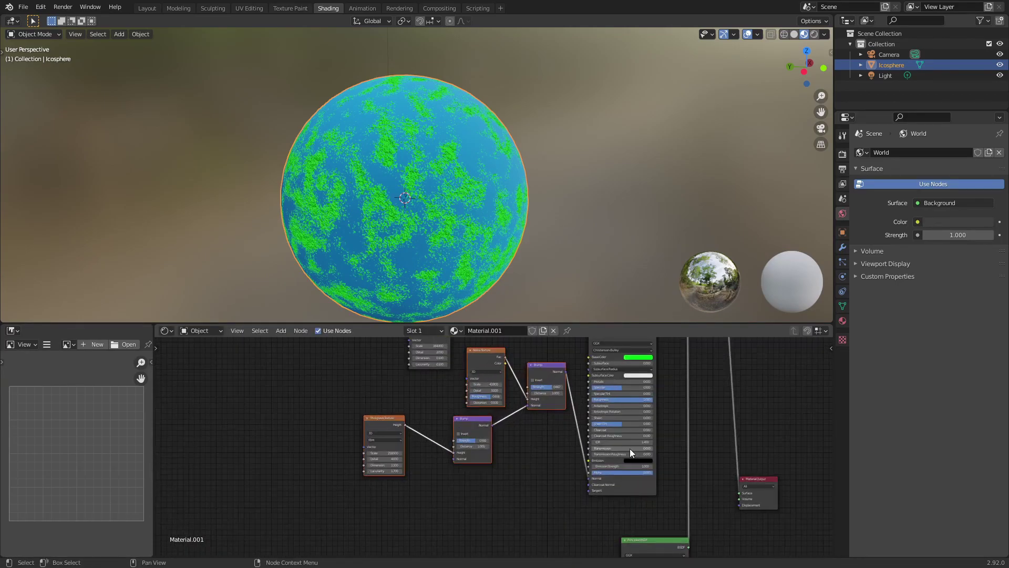
pyautogui.moveTo(676, 416); pyautogui.dragTo(590, 506, button='middle')
pyautogui.moveTo(627, 466); pyautogui.dragTo(686, 449, button='middle')
pyautogui.scroll(-5, 688, 449)
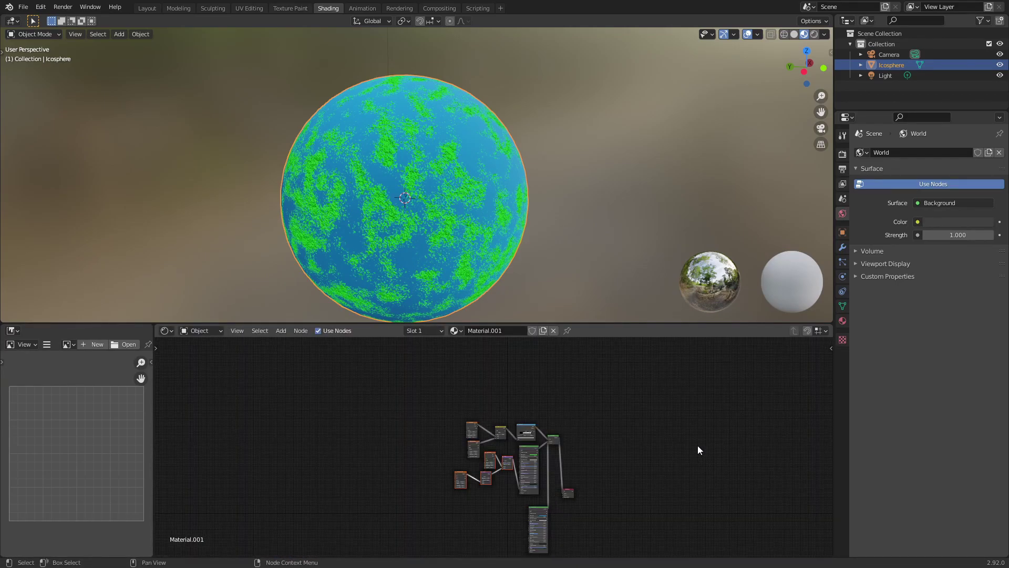